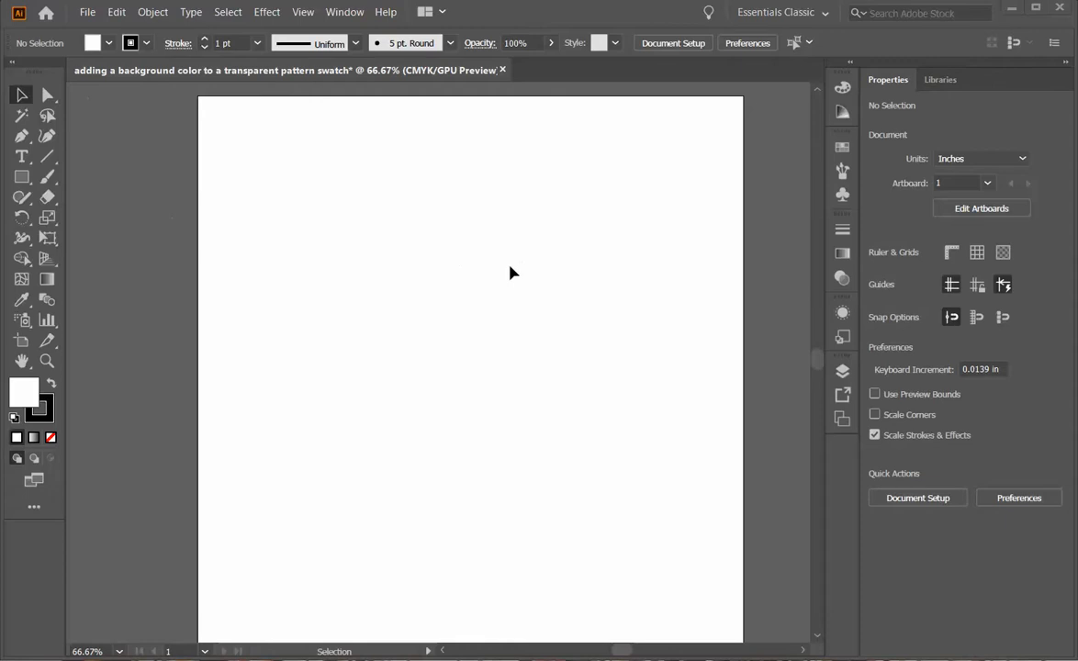
Keep the Essentials Classic workspace and float the Swatches panel beside the dock.
left_click(826, 14)
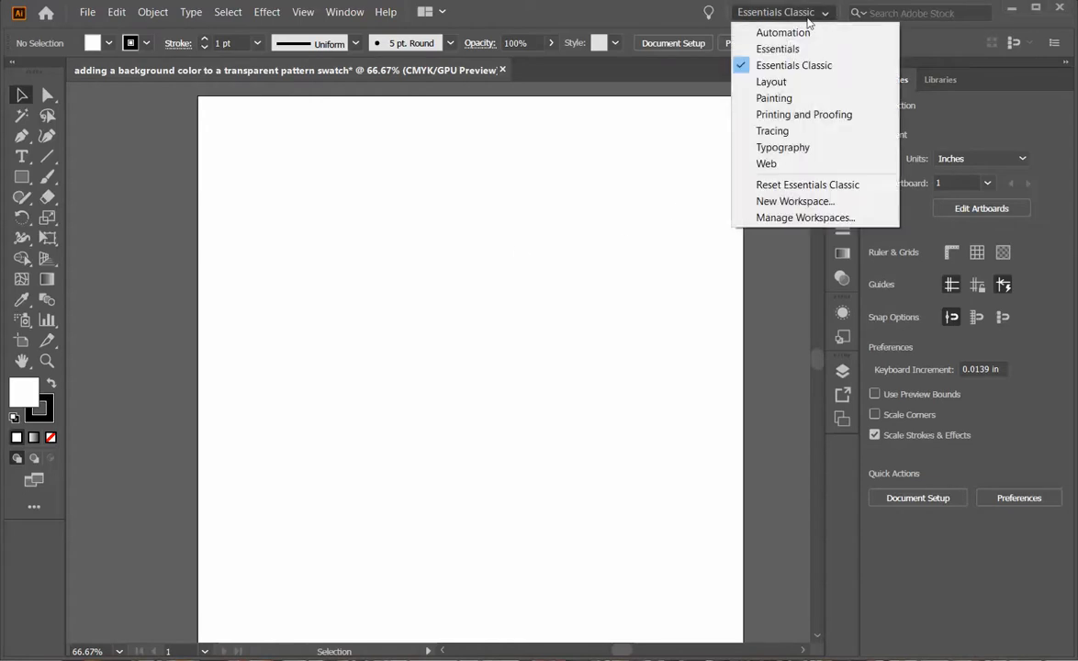
left_click(788, 66)
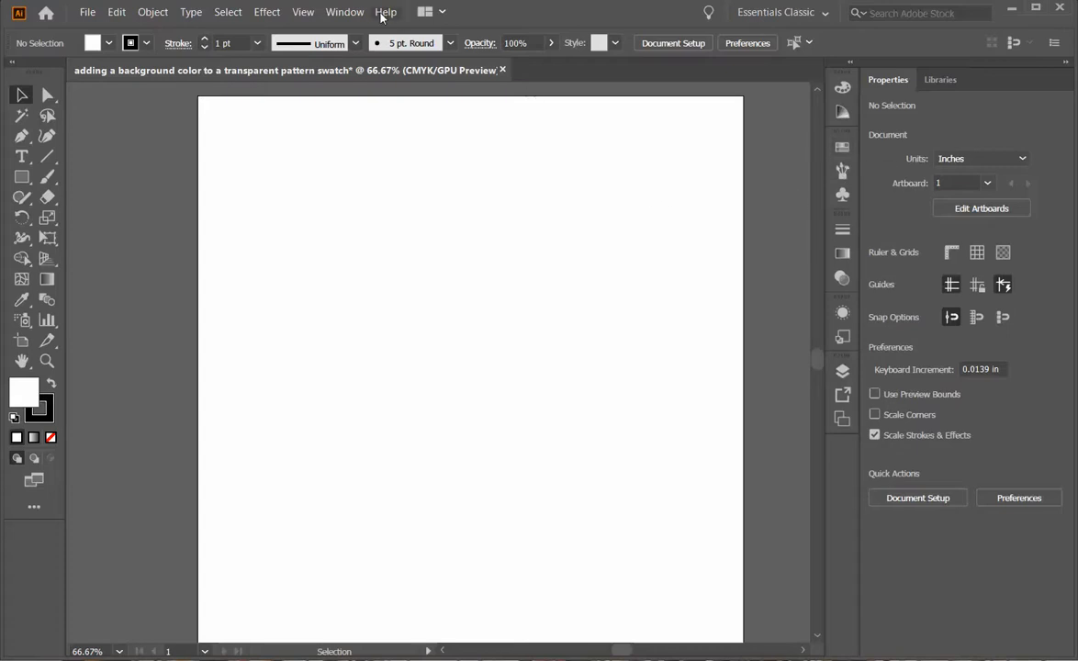
left_click(338, 13)
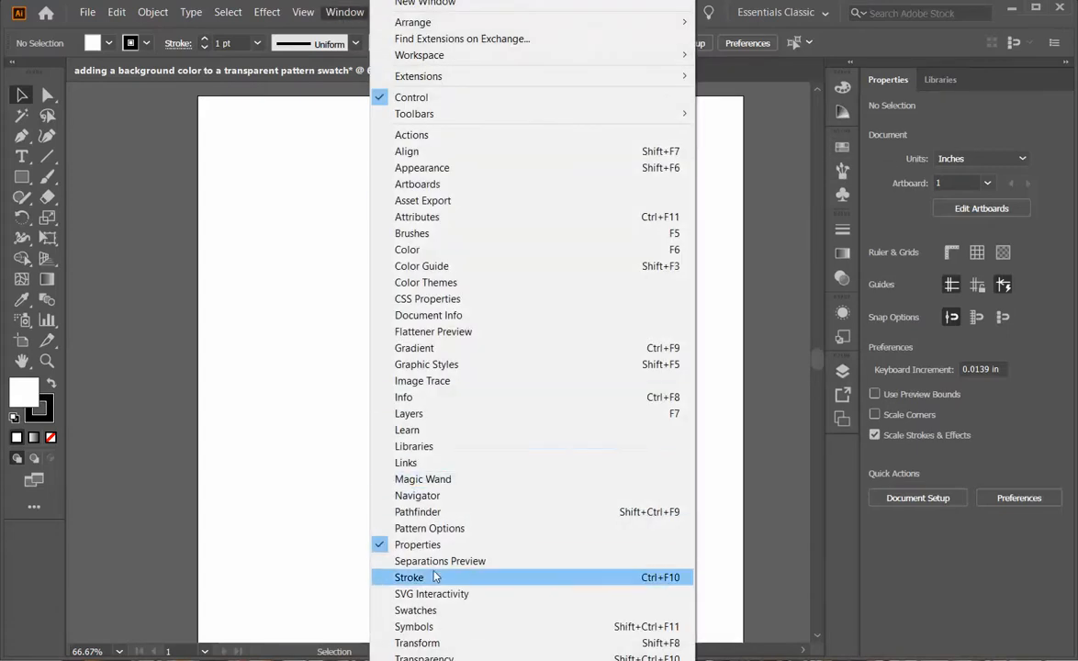
left_click(421, 611)
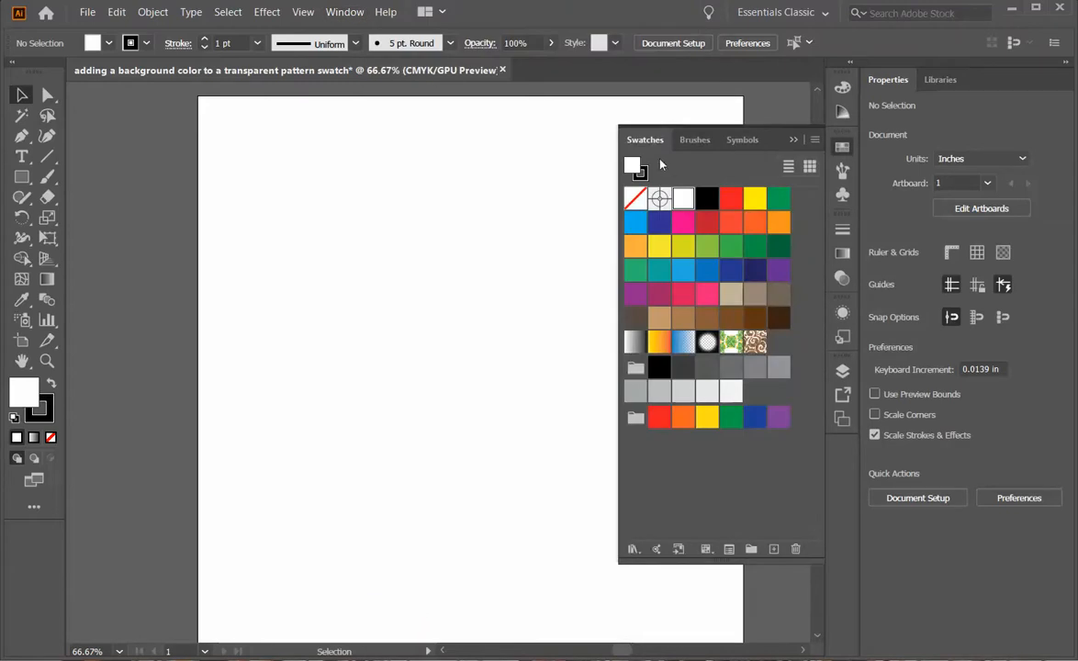
left_click_drag(654, 144, 392, 113)
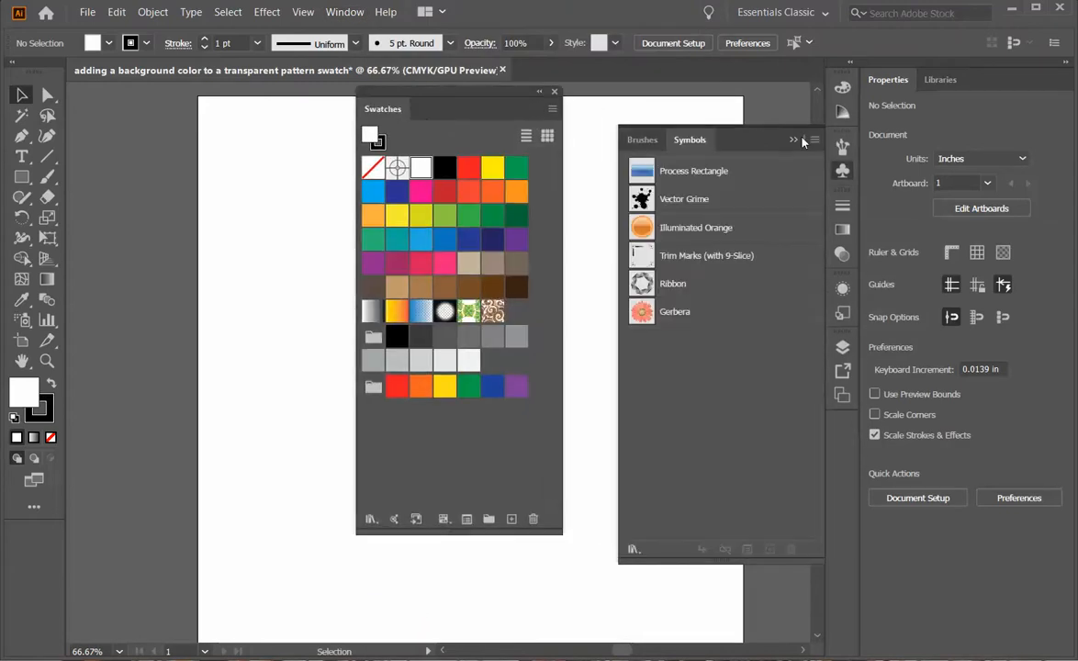
left_click(793, 140)
left_click_drag(458, 89, 673, 104)
Float the Layers panel at lower left, close the Artboards group, and collapse the Properties dock to icons.
left_click(843, 347)
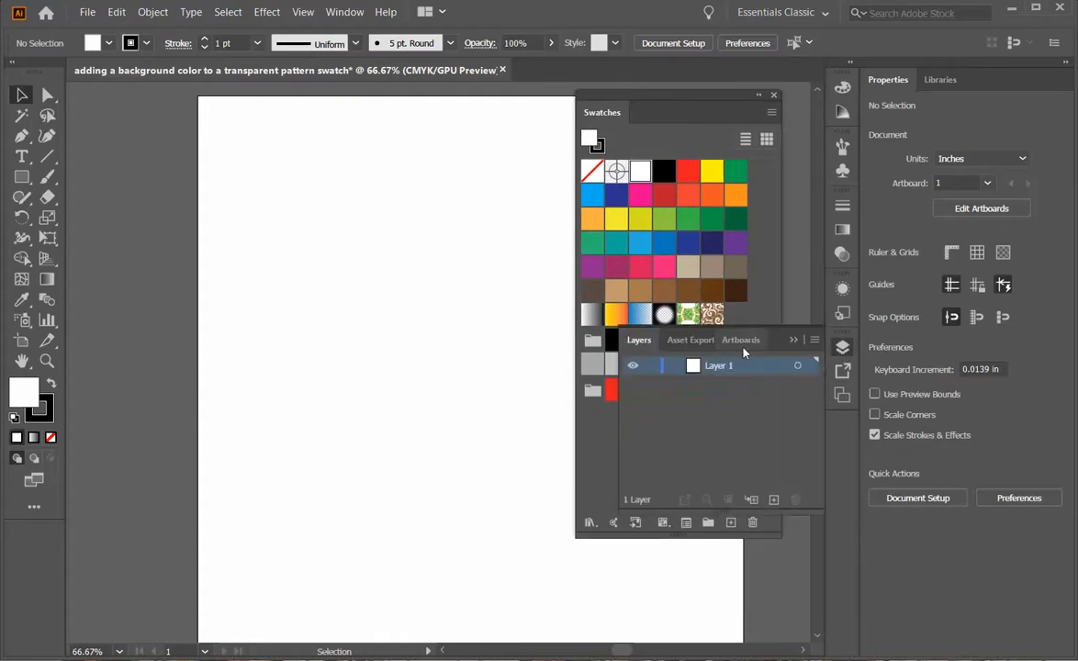
left_click_drag(637, 345, 320, 318)
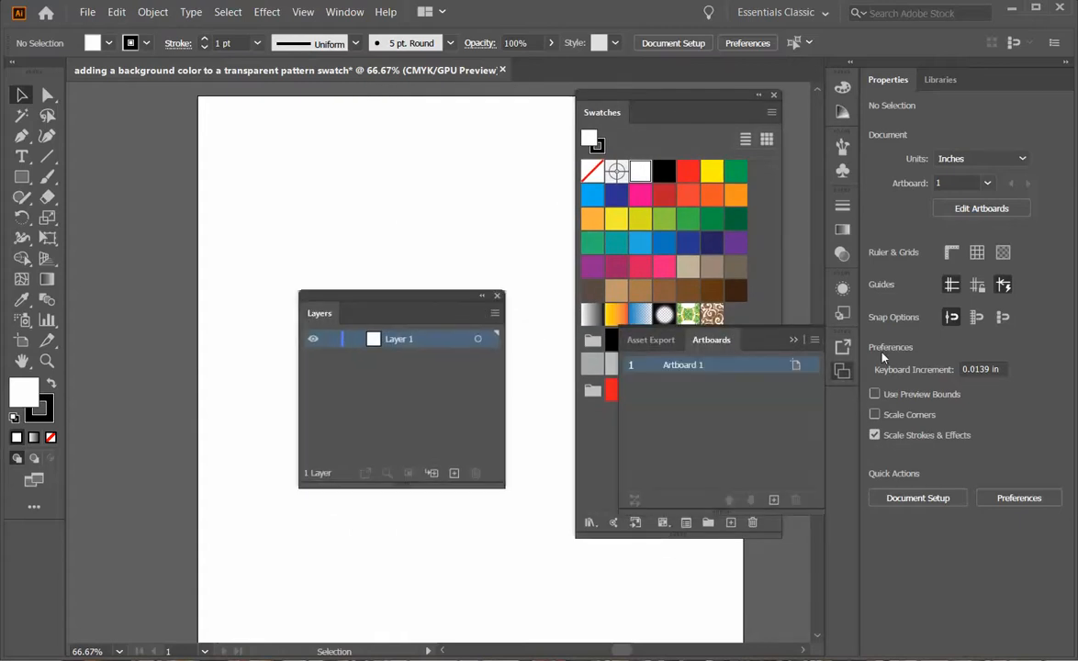
left_click(797, 338)
left_click(850, 64)
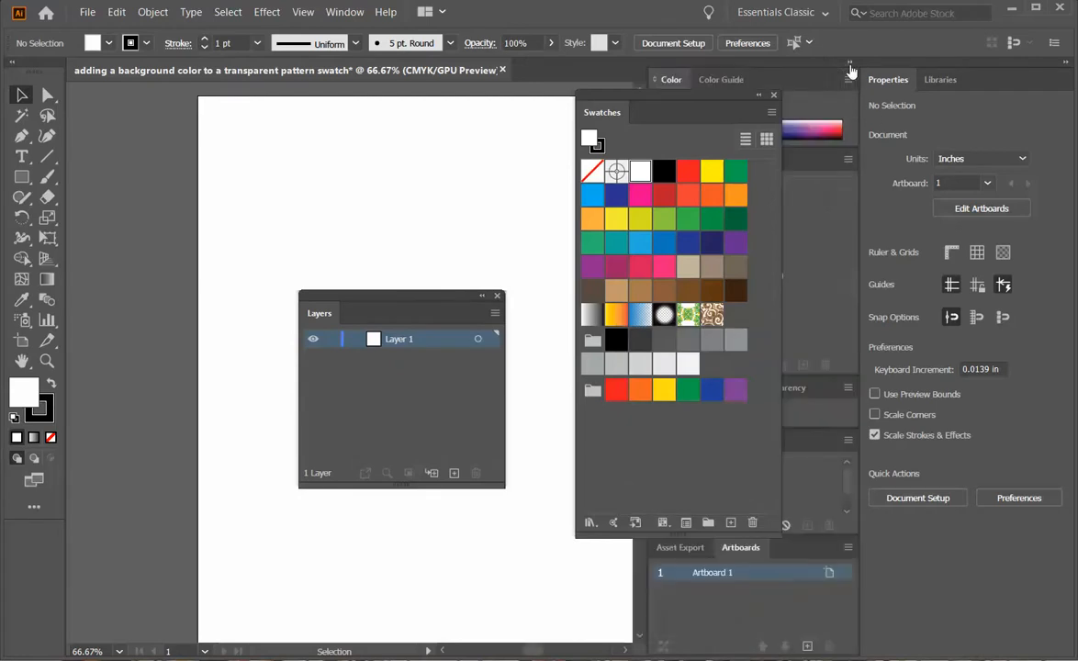
left_click(850, 64)
left_click(1067, 64)
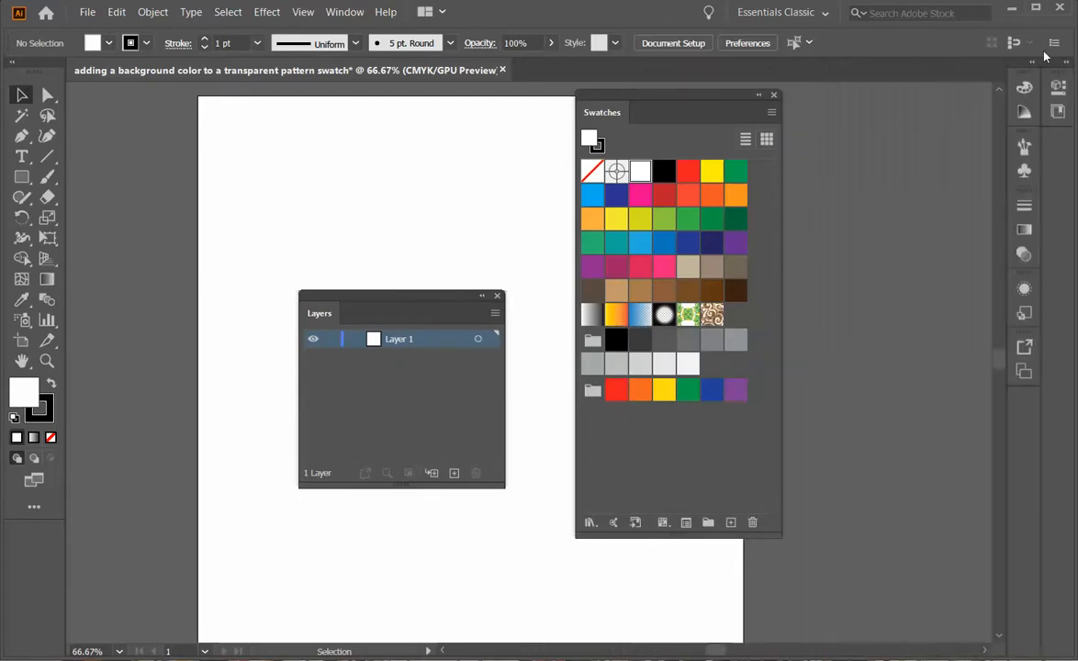
left_click_drag(692, 95, 880, 84)
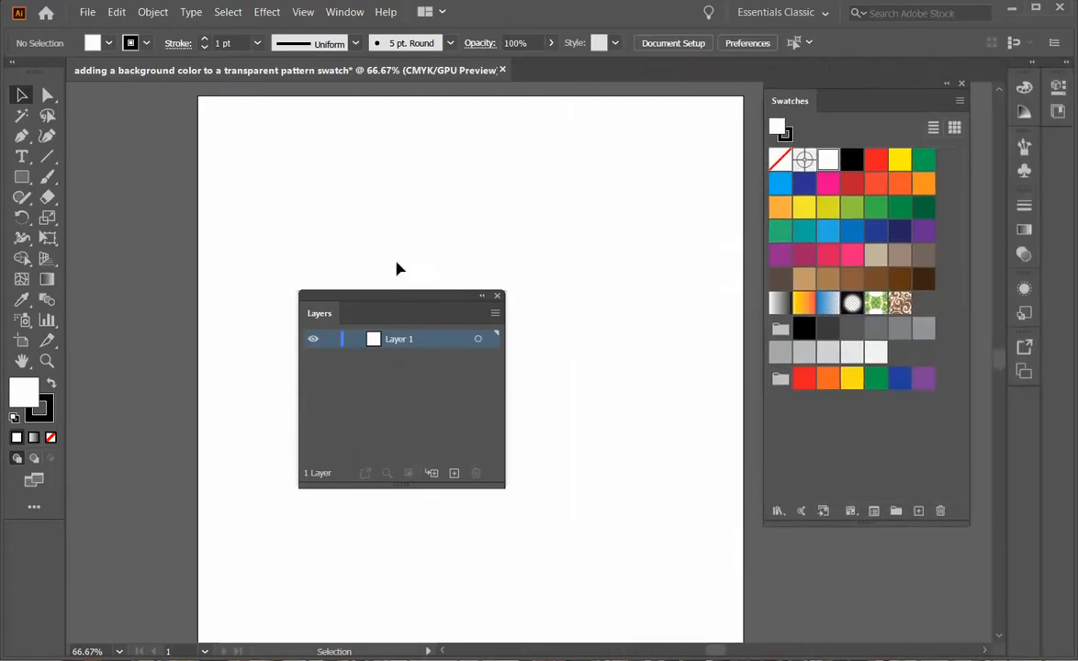
left_click_drag(401, 301, 197, 422)
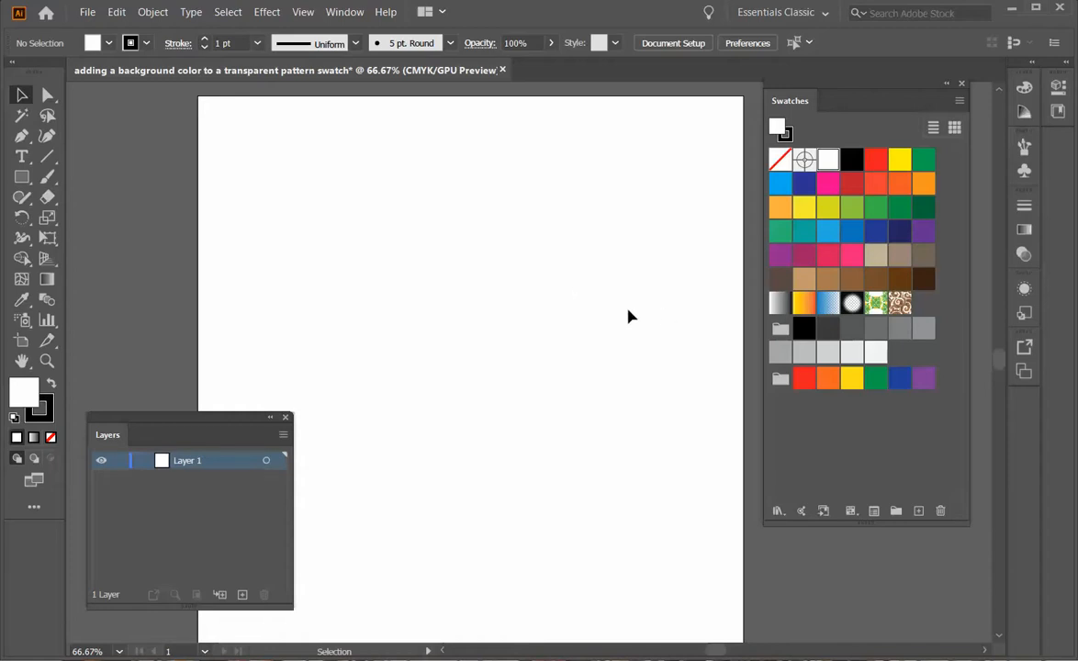
Load Patterns > Basic Graphics > Basic Graphics_Dots, move its panel up, and drag it taller.
left_click(779, 511)
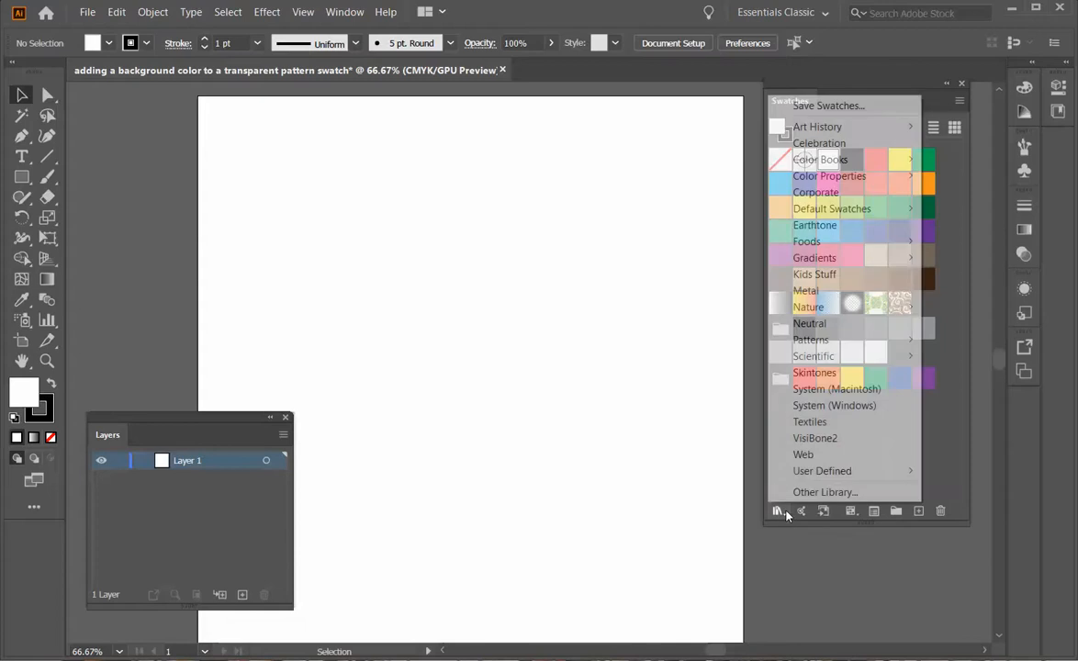
left_click(770, 569)
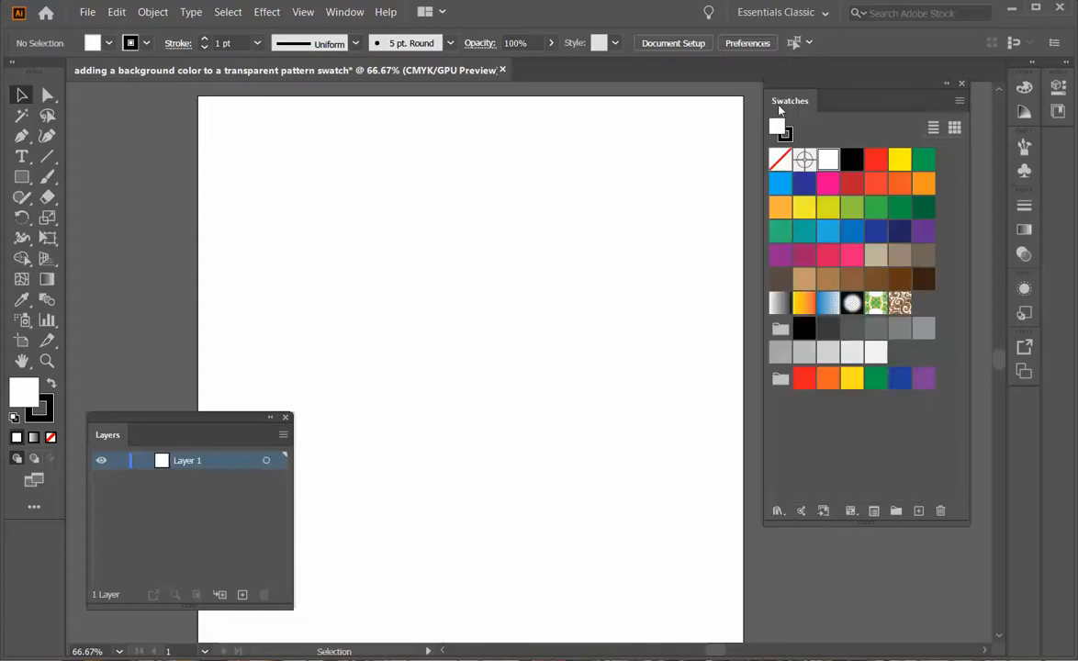
left_click(780, 513)
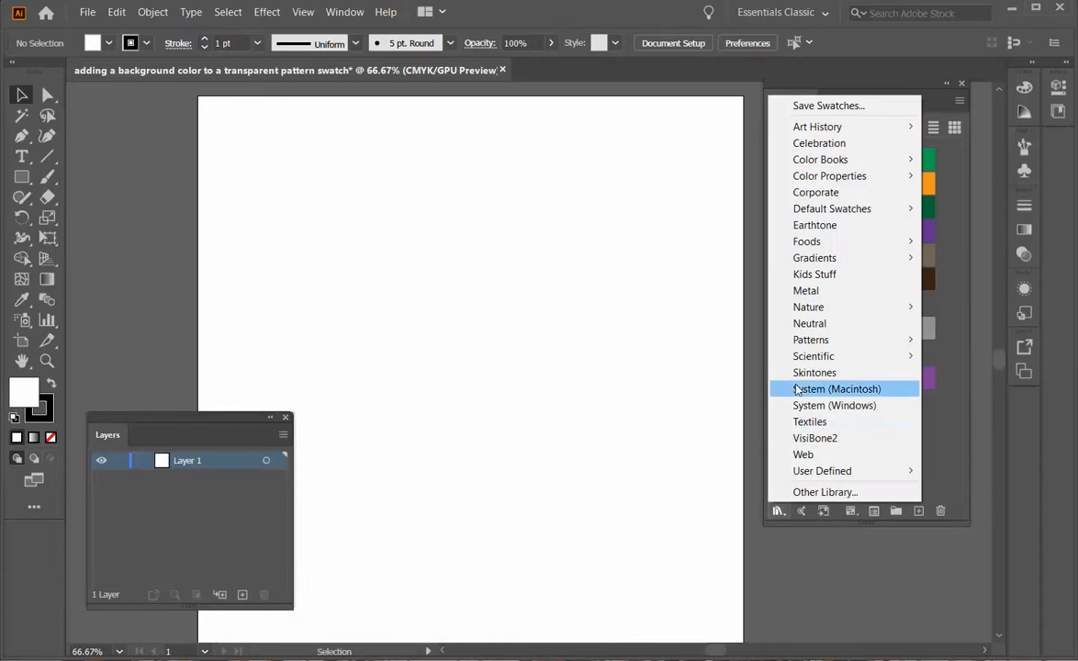
mouse_move(809, 344)
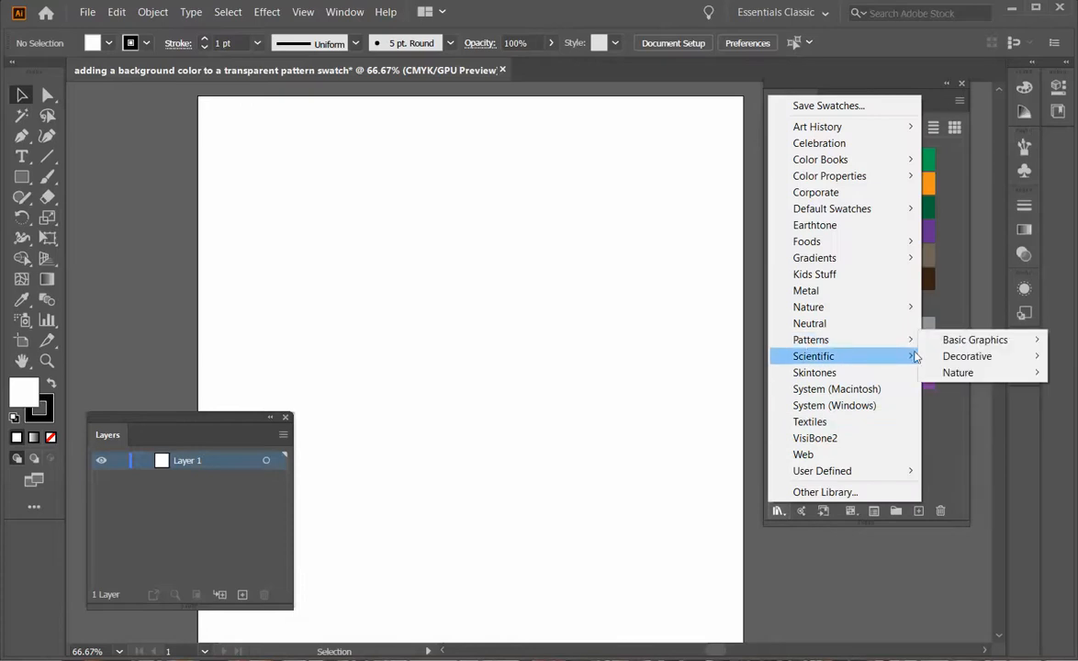
mouse_move(959, 343)
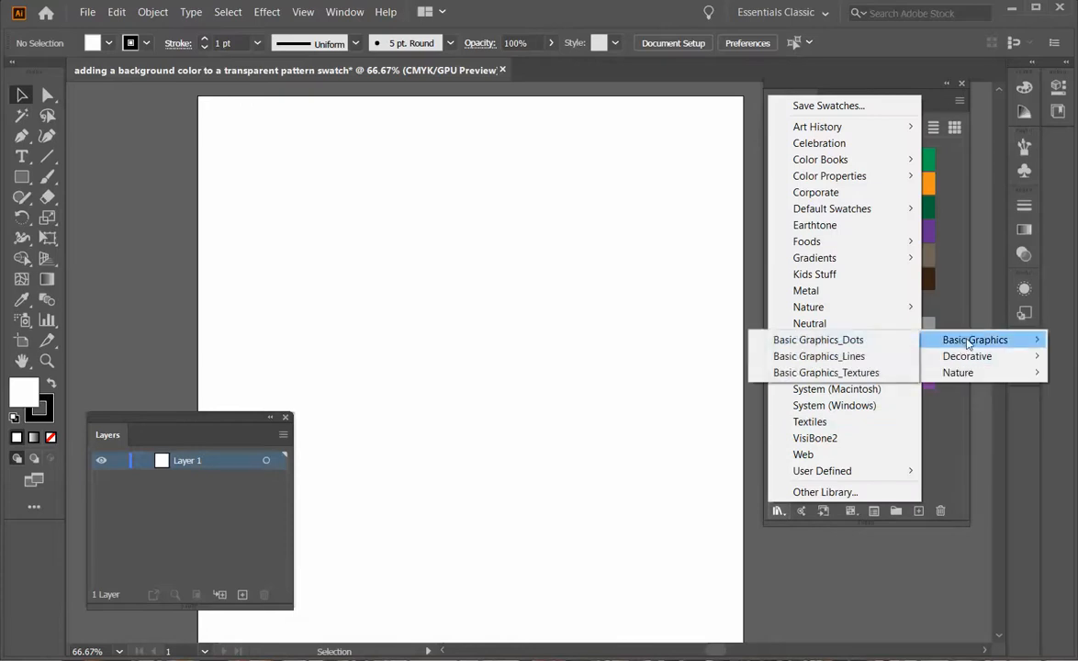
left_click(869, 342)
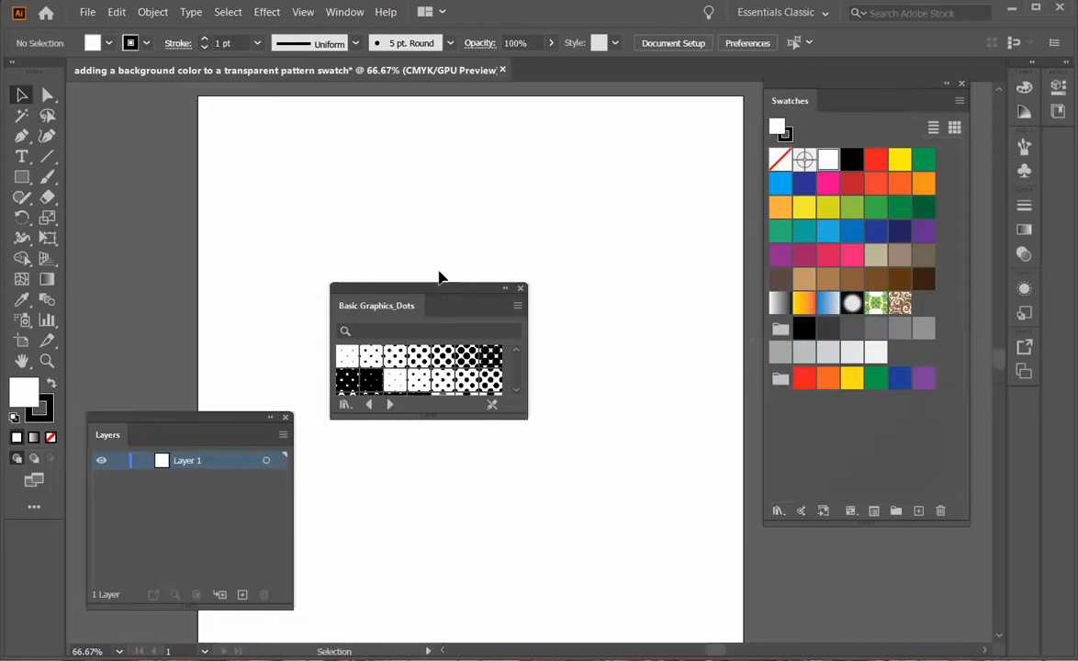
left_click_drag(443, 292, 631, 165)
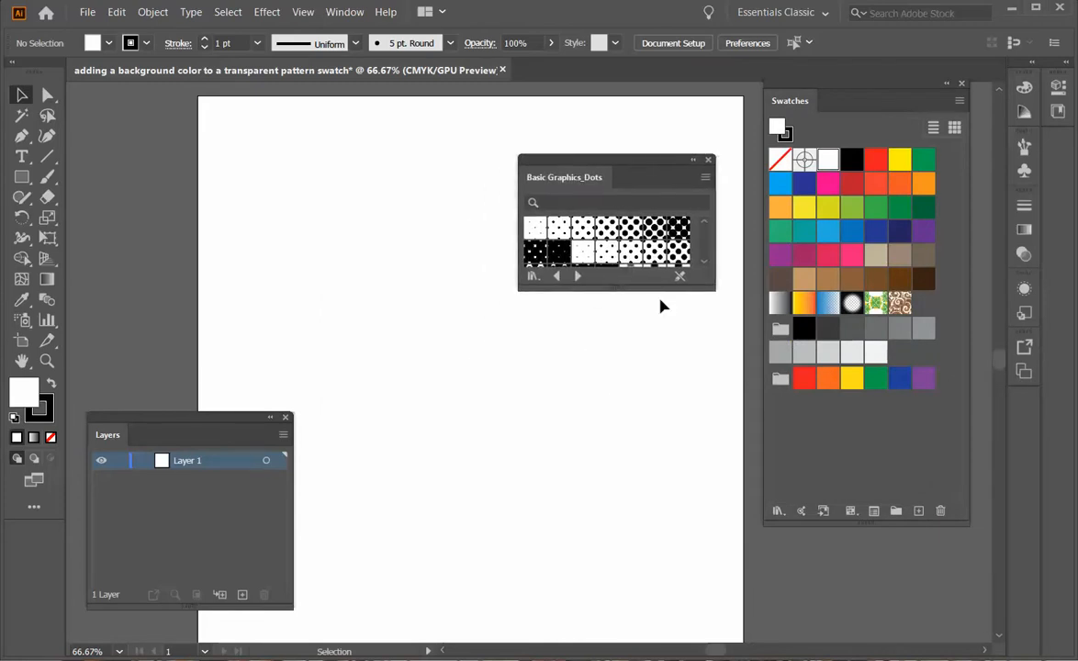
left_click_drag(630, 287, 664, 404)
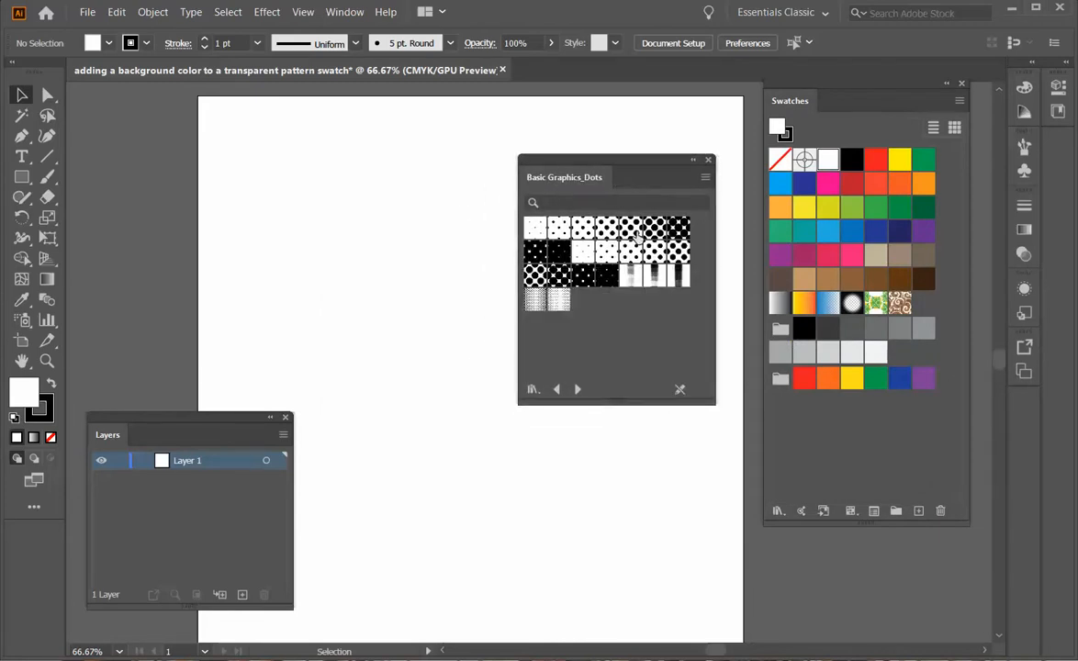
Add dot and horizontal-line patterns plus a dark Basic Graphics_Textures pattern to Swatches, then close the library.
left_click(557, 229)
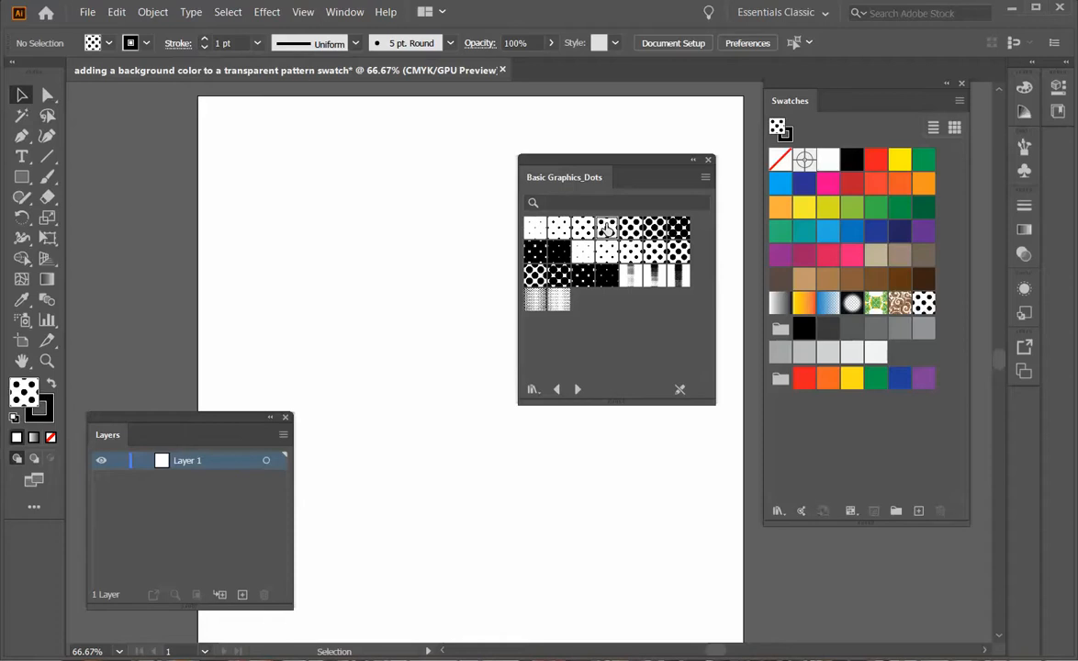
left_click(535, 251)
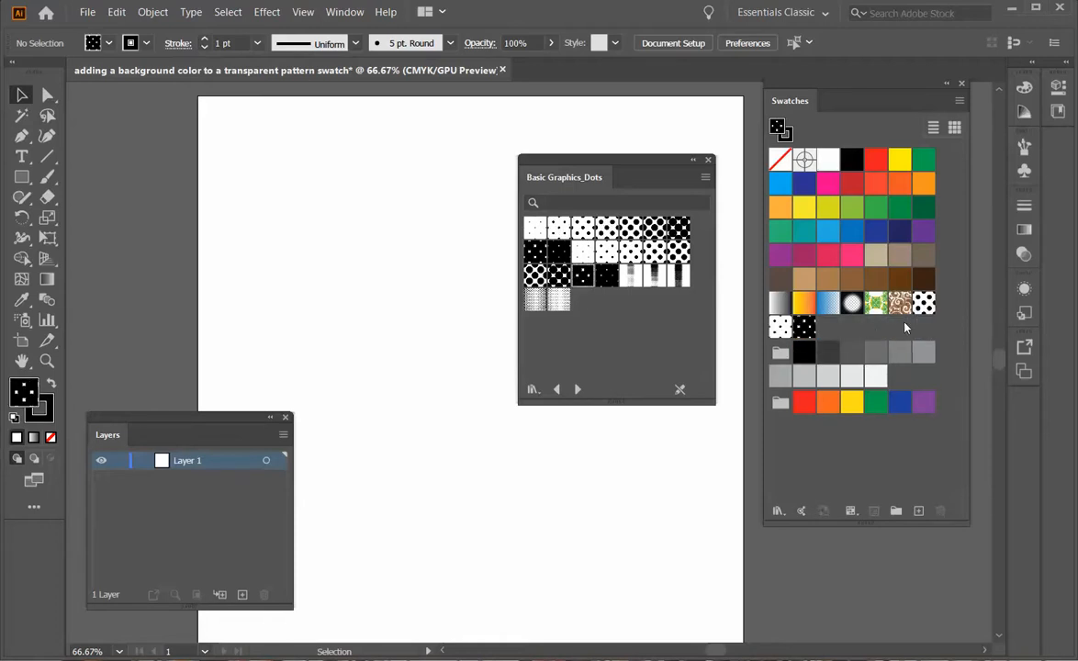
left_click(578, 389)
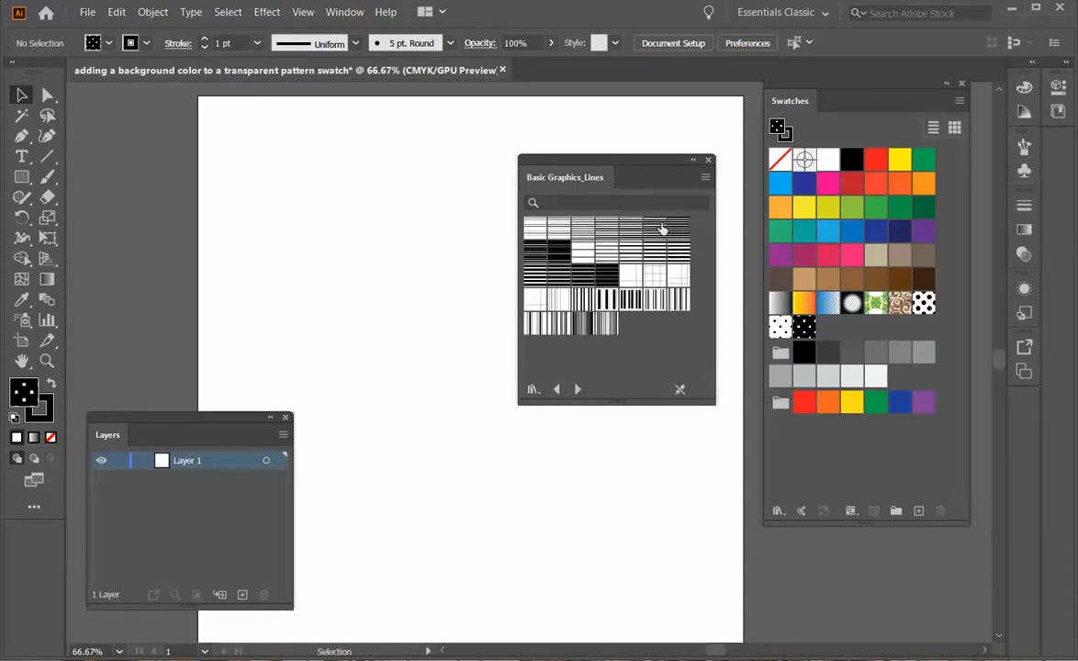
left_click(606, 227)
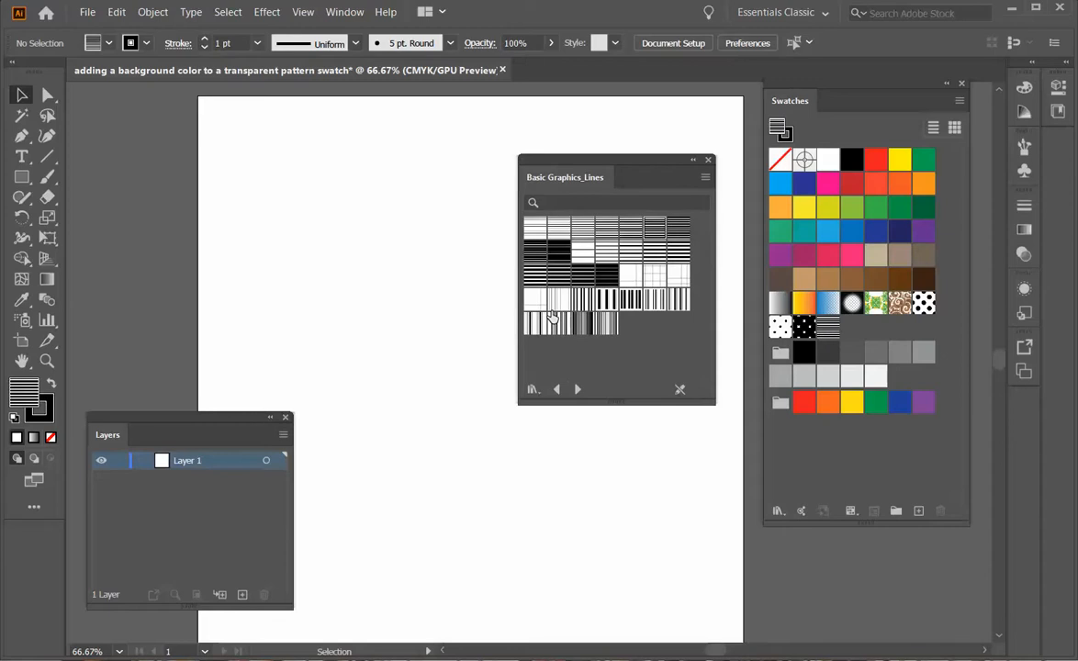
left_click(577, 389)
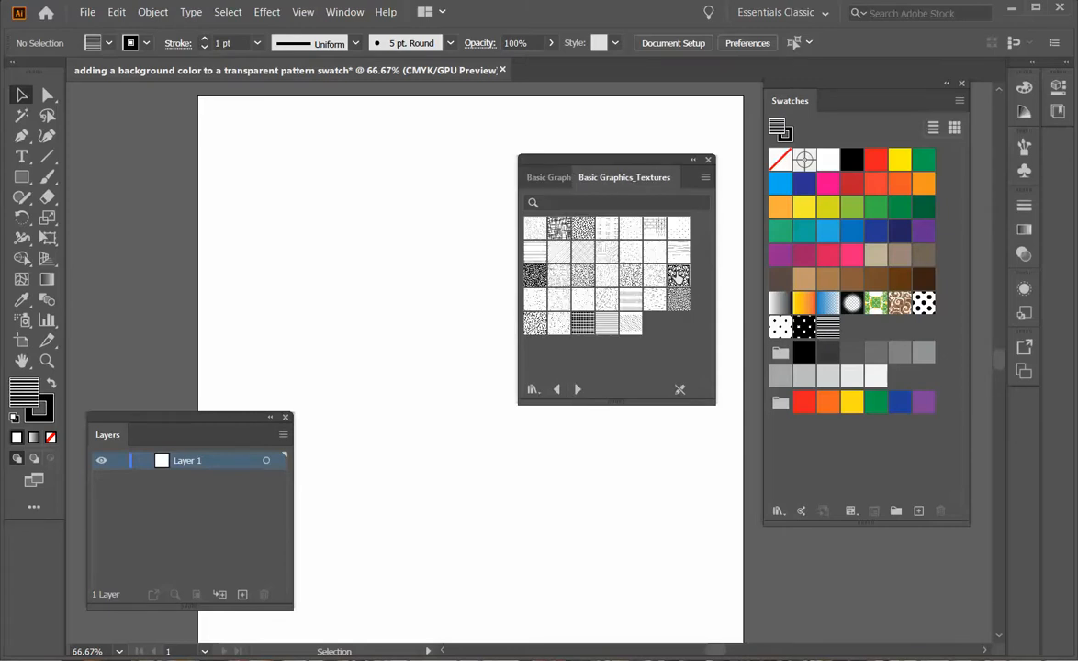
left_click(678, 276)
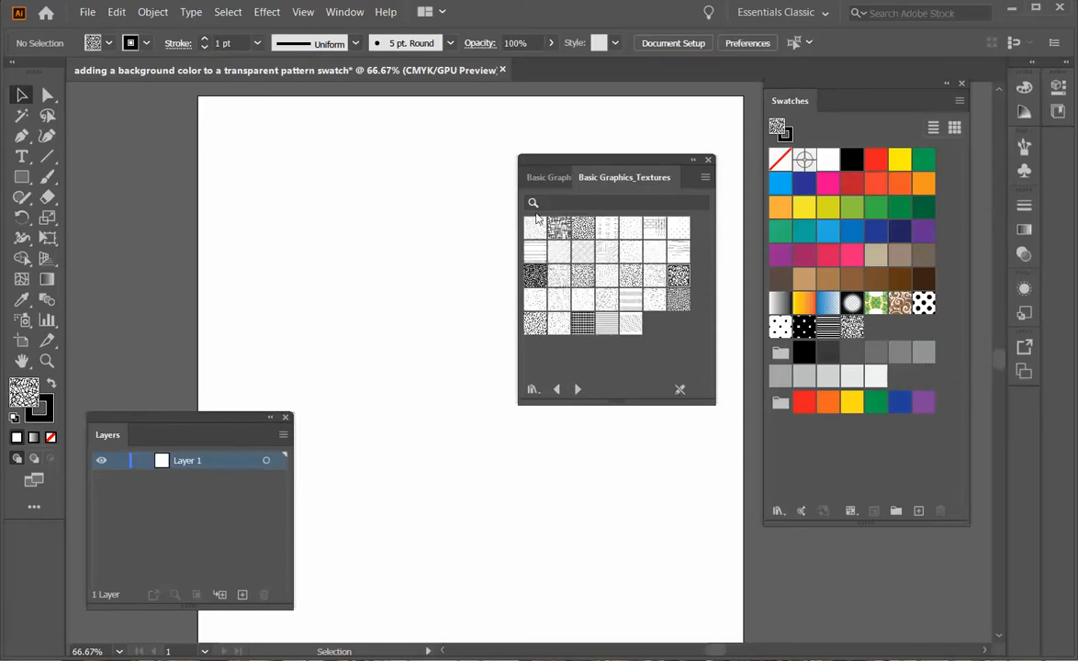
left_click(708, 161)
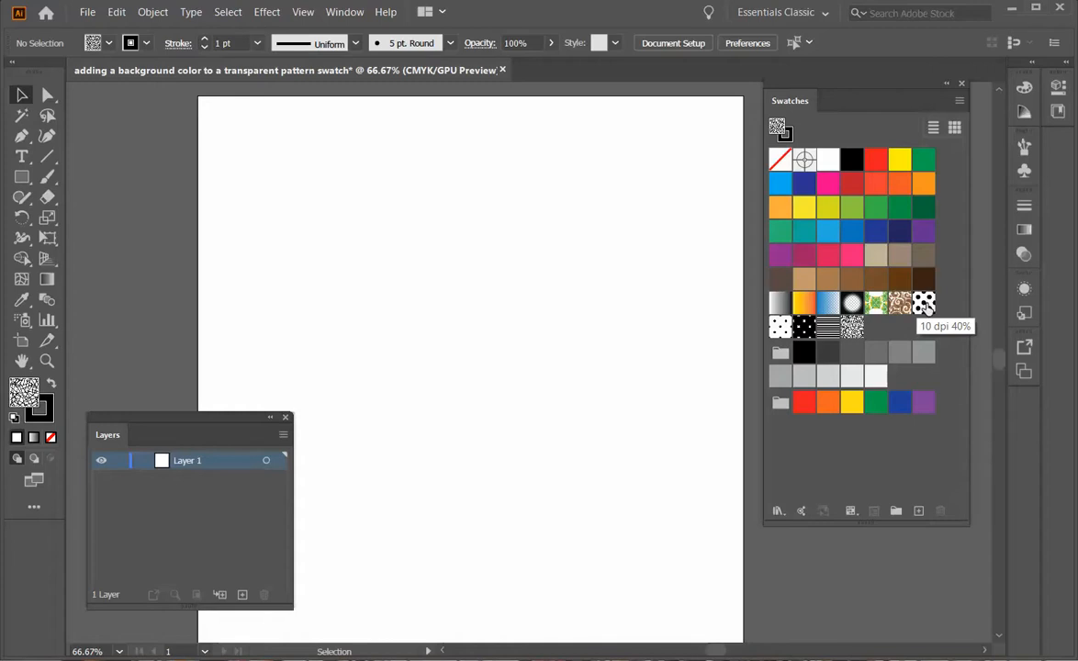
Drag the 10 dpi 40% swatch onto the artboard, shift it left, and zoom in.
left_click_drag(925, 303, 875, 302)
left_click_drag(805, 268, 350, 273)
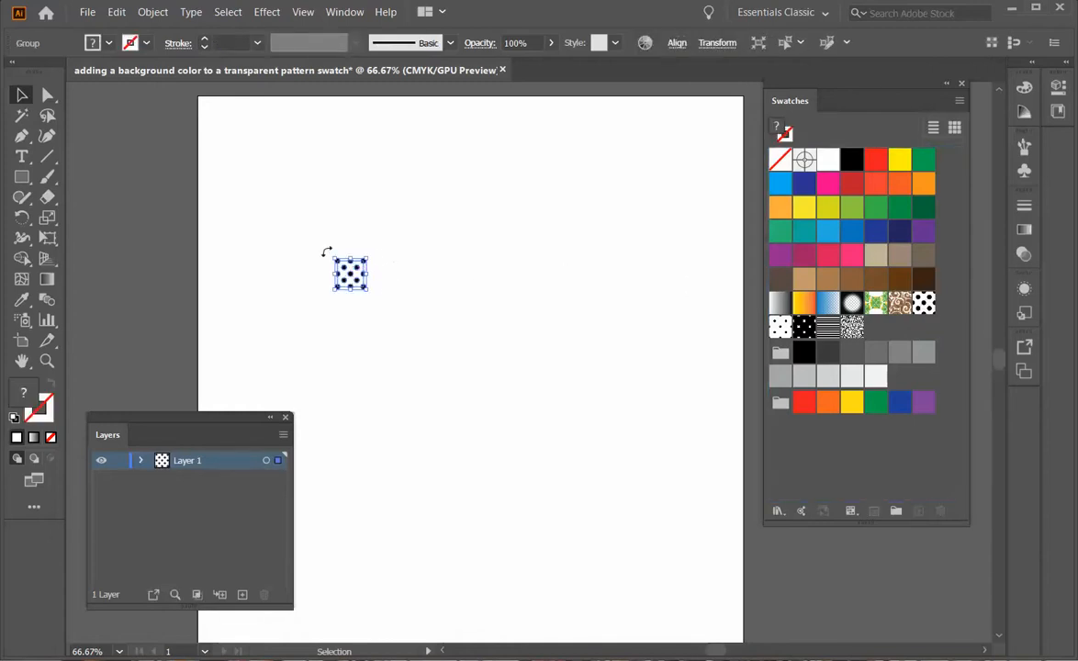
left_click_drag(349, 271, 374, 330)
scroll(369, 328, "up", 4)
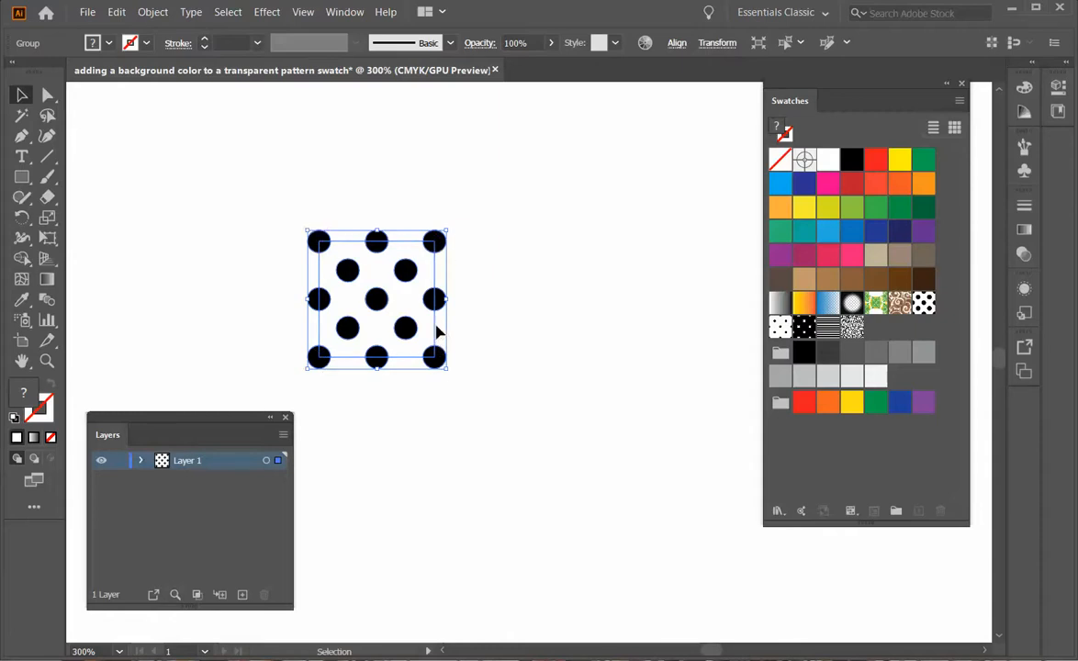
Isolate the 10 dpi 40% tile group and expand it in Layers to inspect its dot parts.
double_click(348, 248)
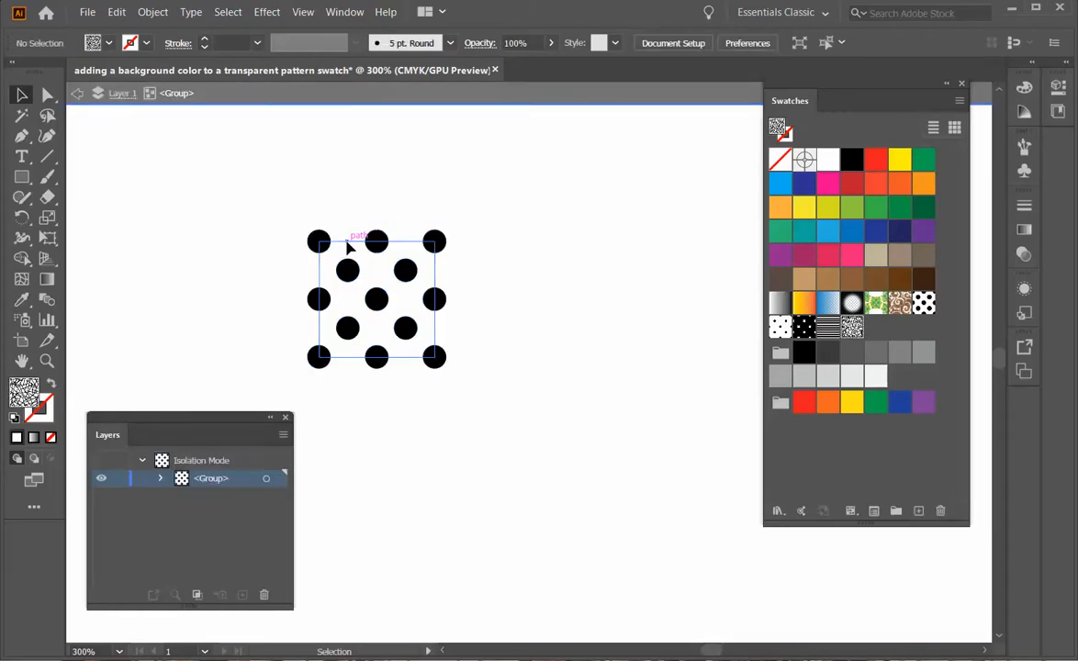
double_click(348, 248)
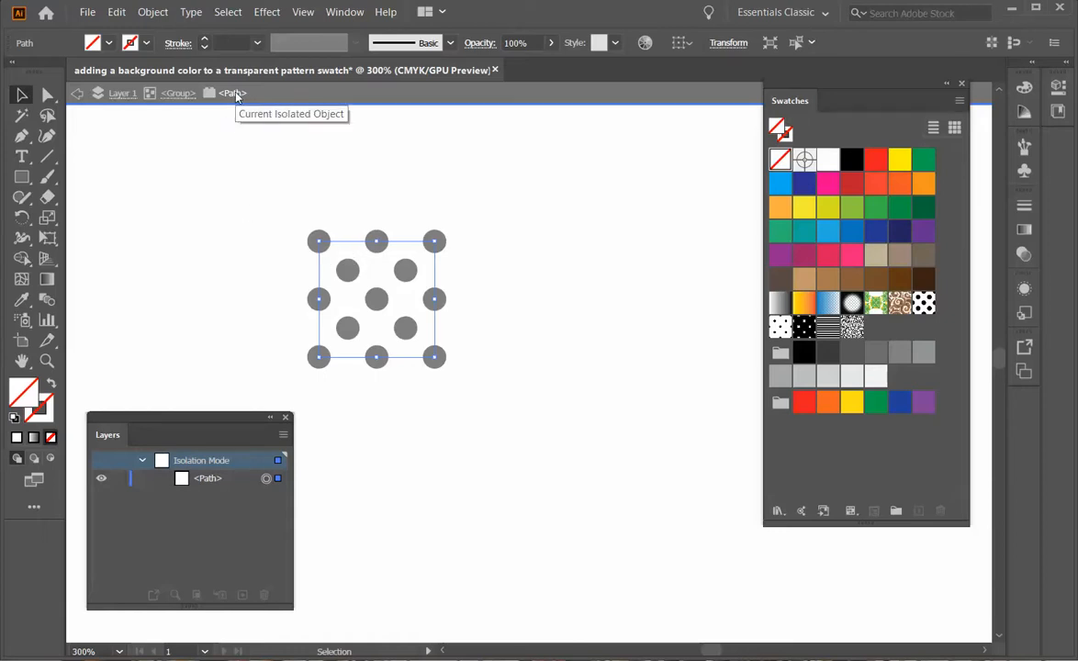
left_click(76, 94)
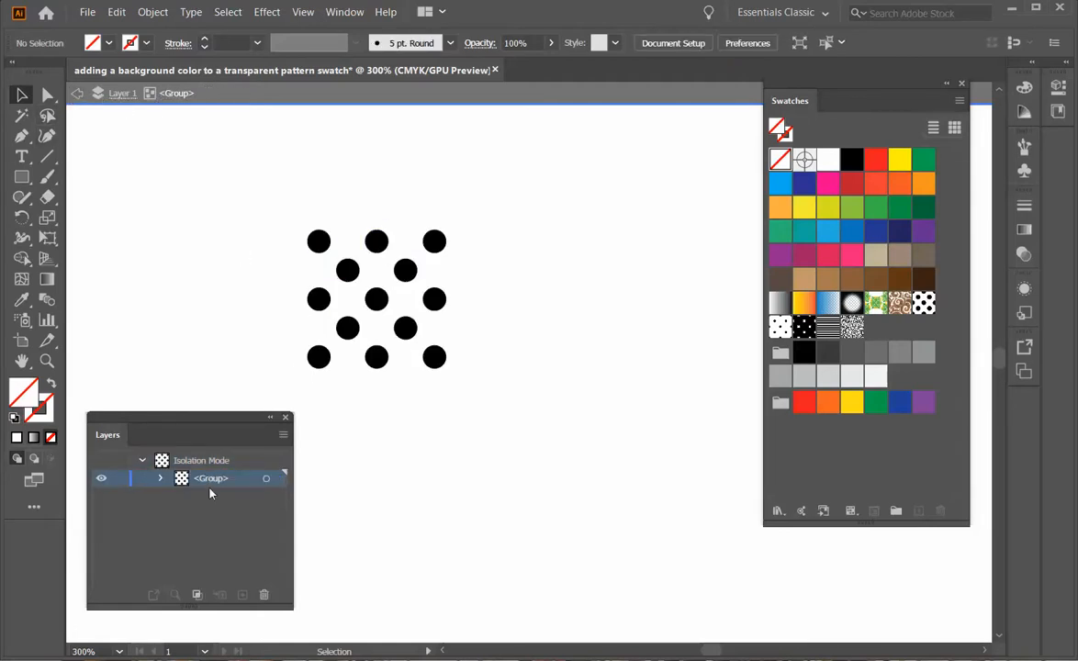
left_click(161, 479)
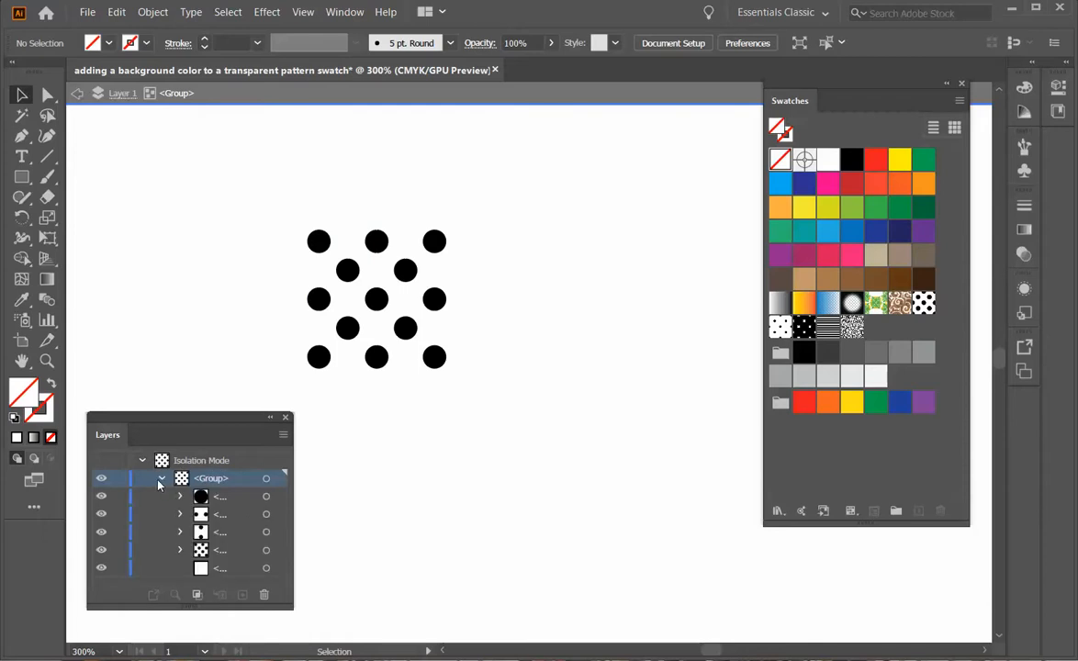
left_click(266, 497)
left_click(266, 514)
left_click(266, 532)
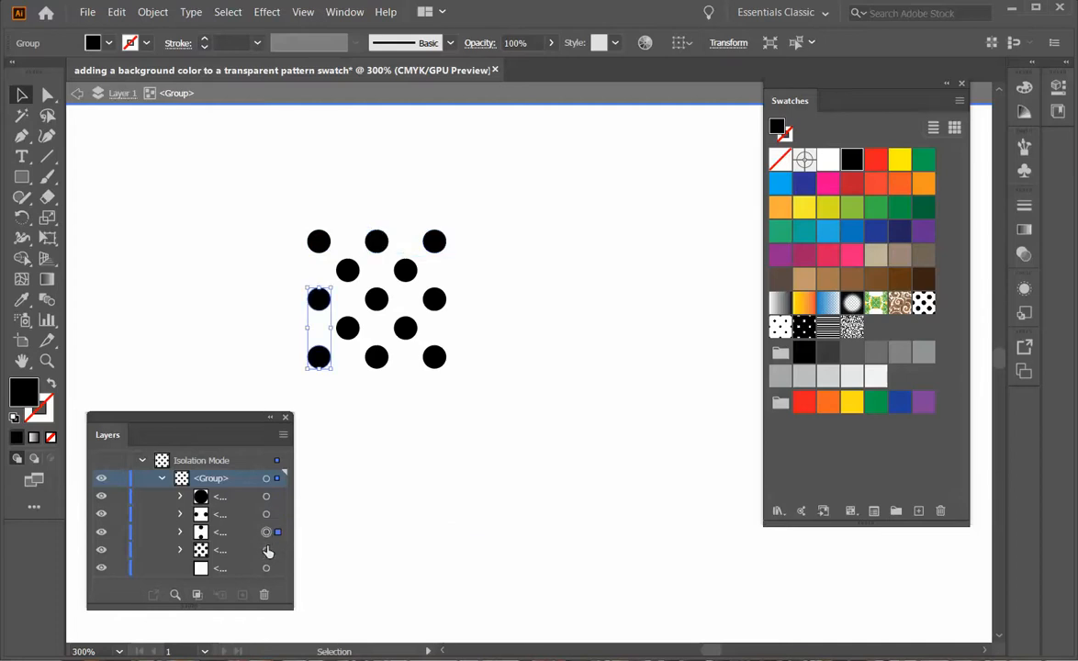
left_click(267, 550)
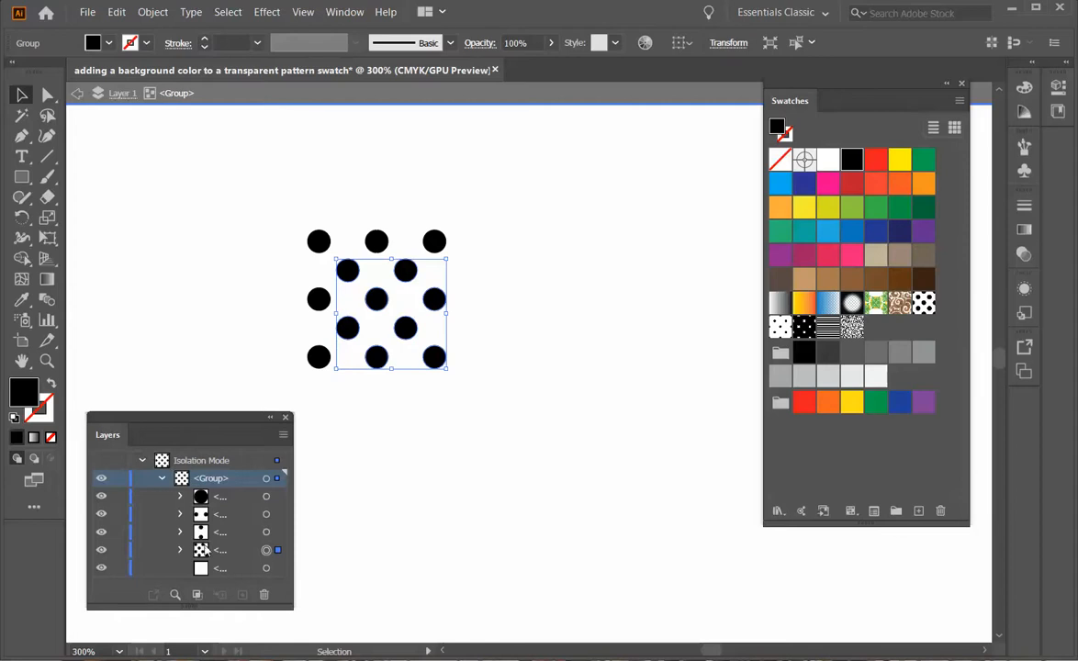
Target the tile's empty background square and fill it with blue.
left_click(265, 568)
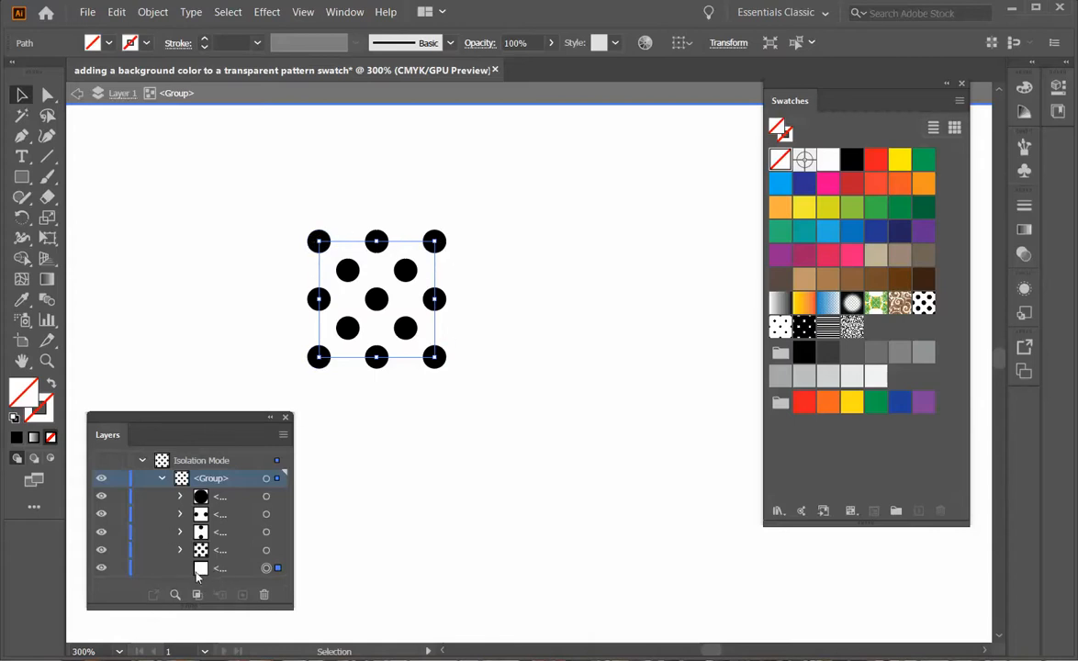
left_click(47, 415)
left_click(780, 183)
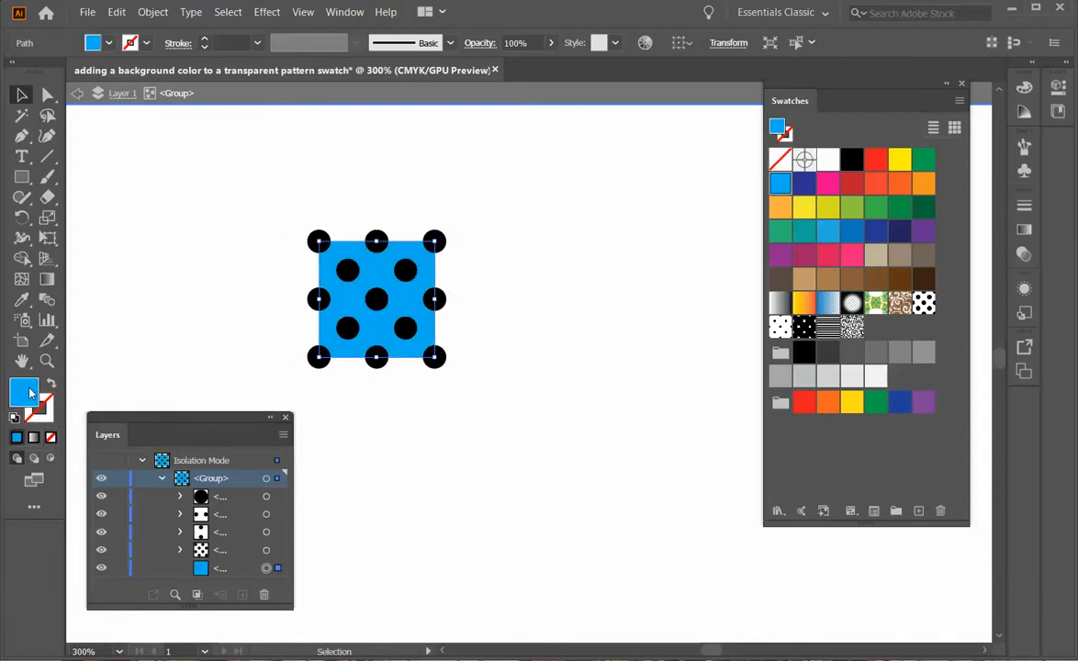
left_click_drag(214, 445, 216, 369)
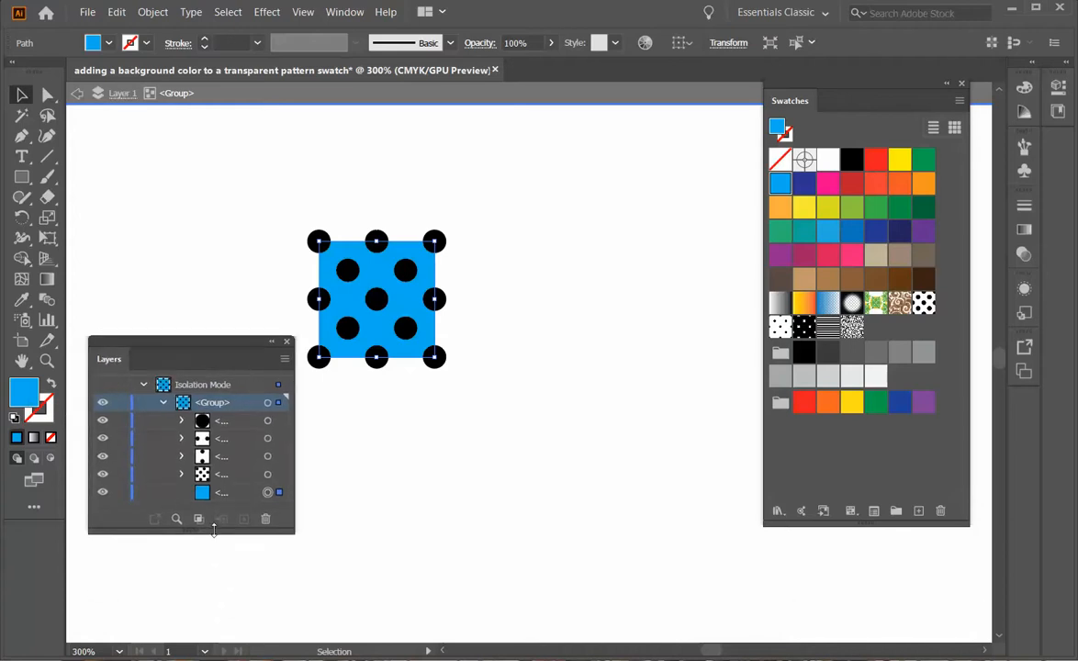
left_click_drag(214, 530, 211, 594)
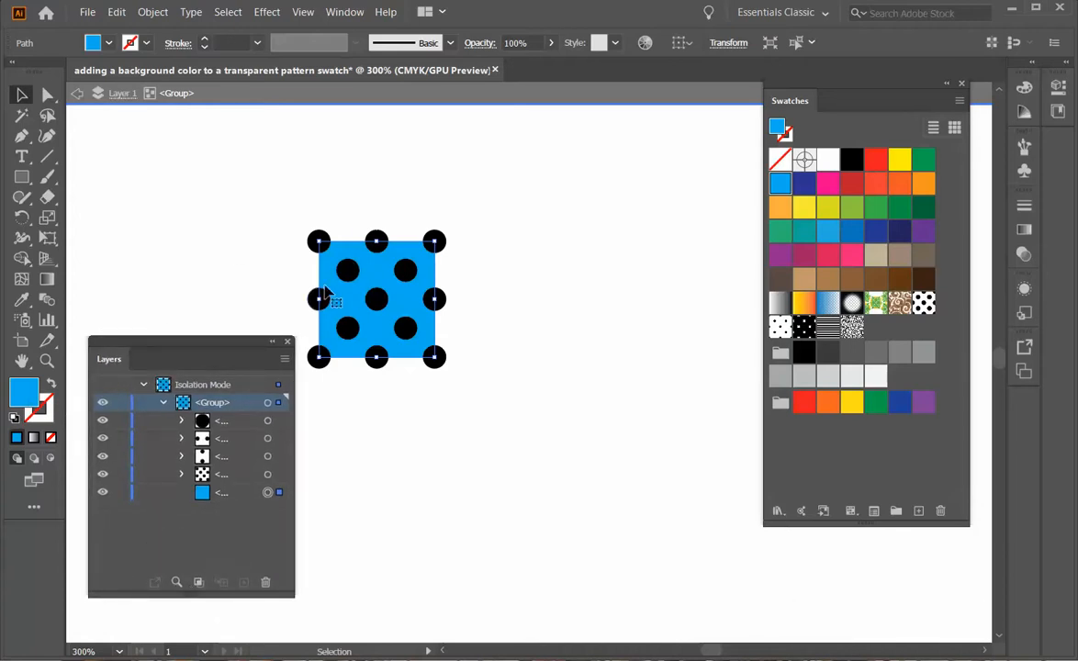
Copy the blue square, Paste in Back, and set the pasted copy's fill to None.
left_click(116, 11)
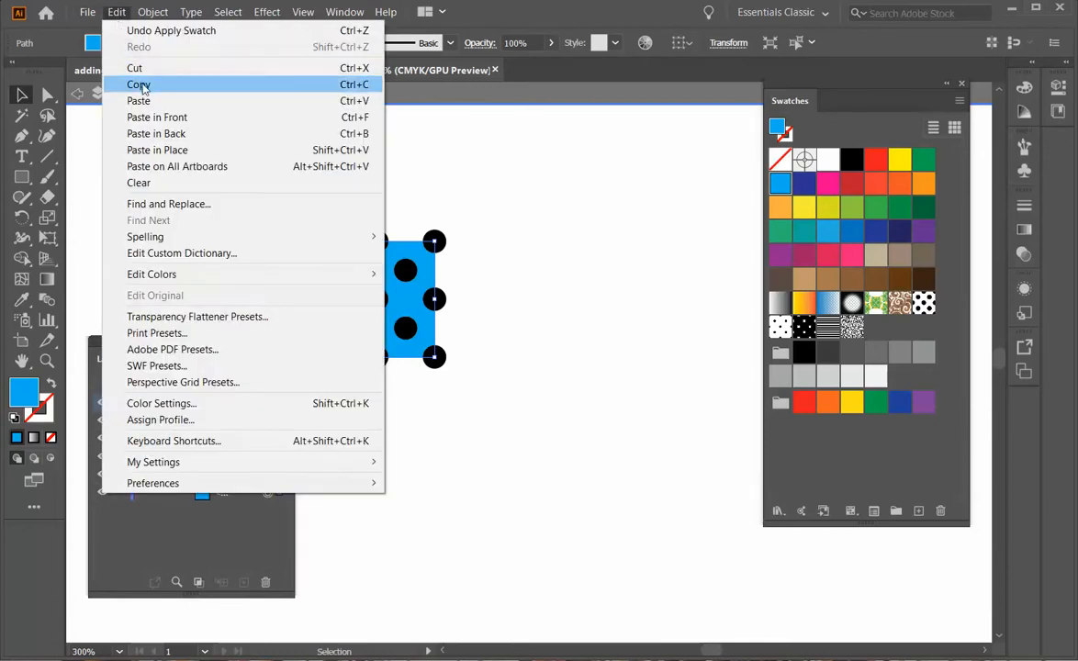
left_click(138, 83)
left_click(117, 11)
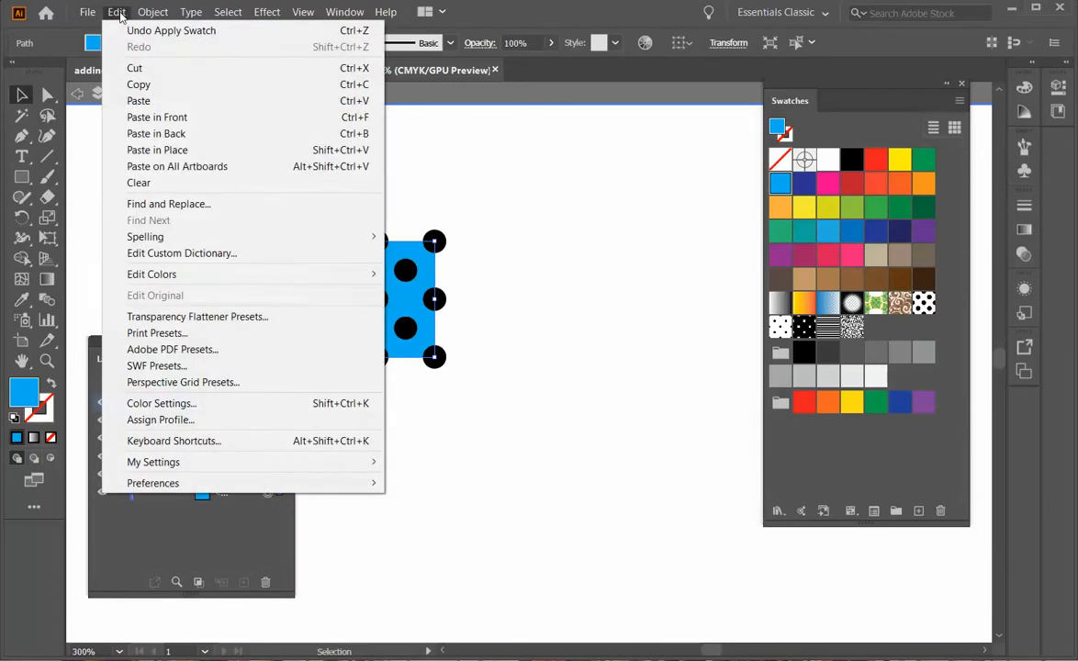
left_click(152, 135)
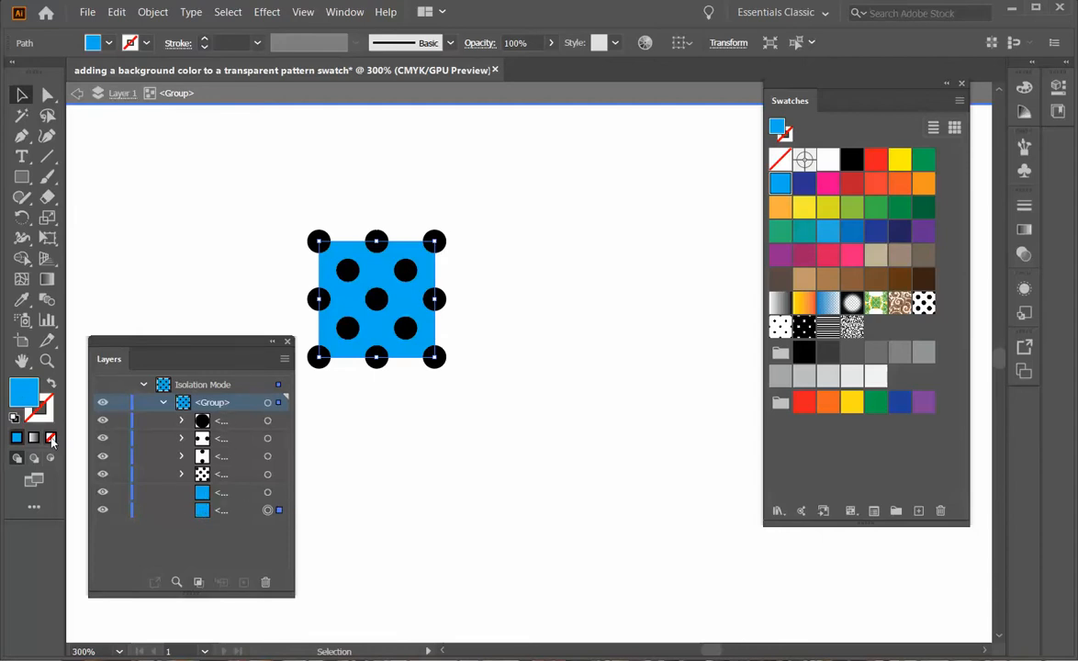
key("slash")
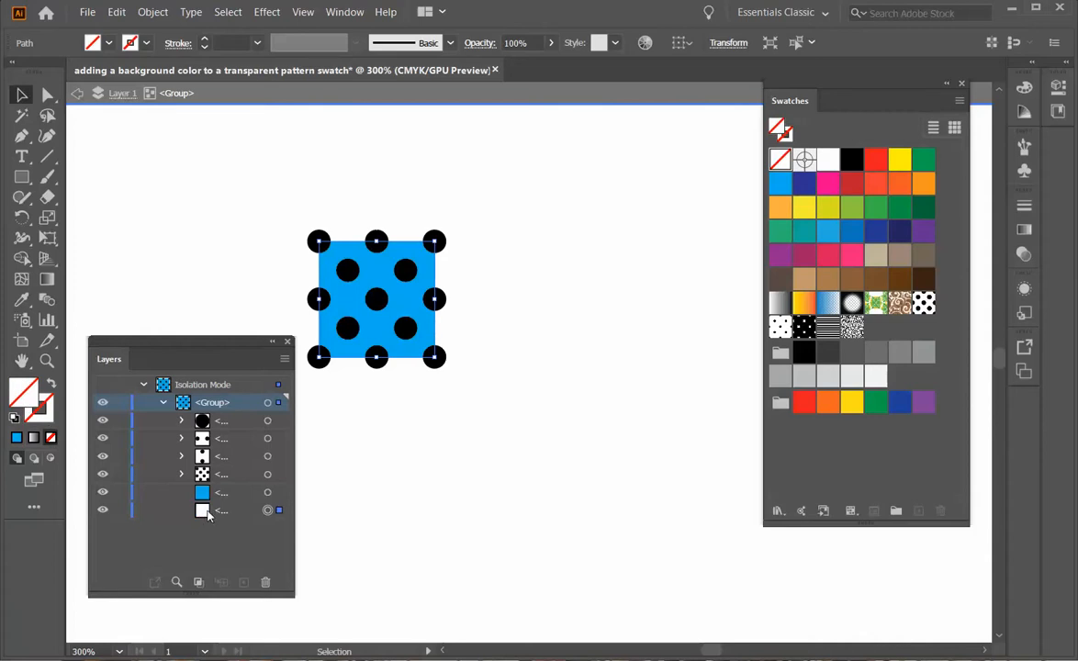
Exit isolation, drag the whole blue polka-dot tile group into Swatches, and zoom to 100%.
left_click(390, 479)
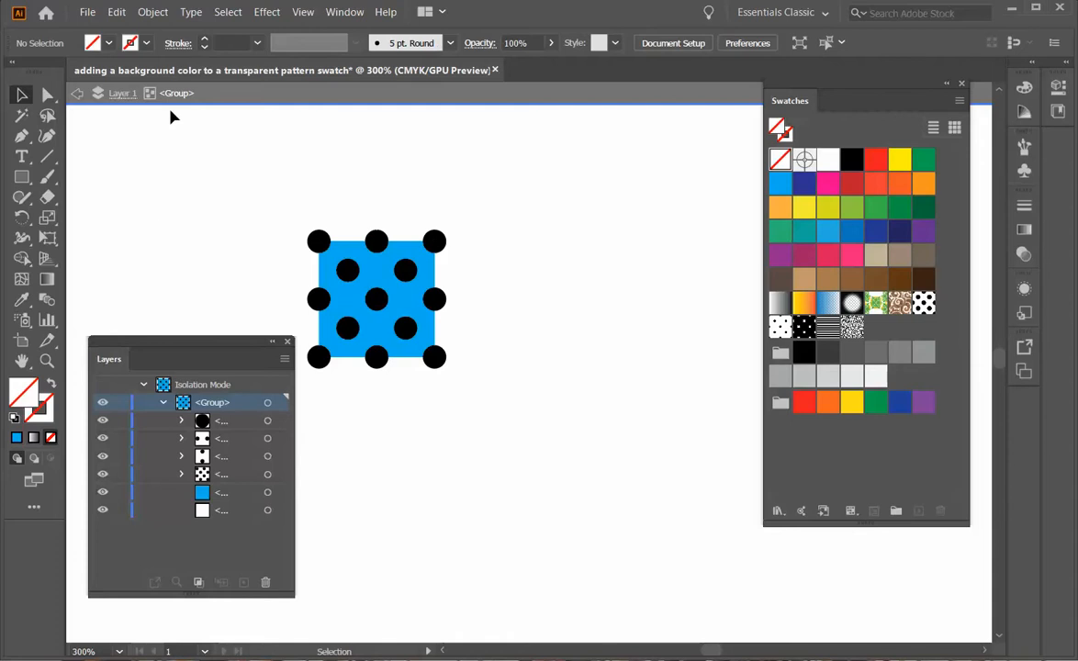
left_click(78, 94)
left_click(77, 94)
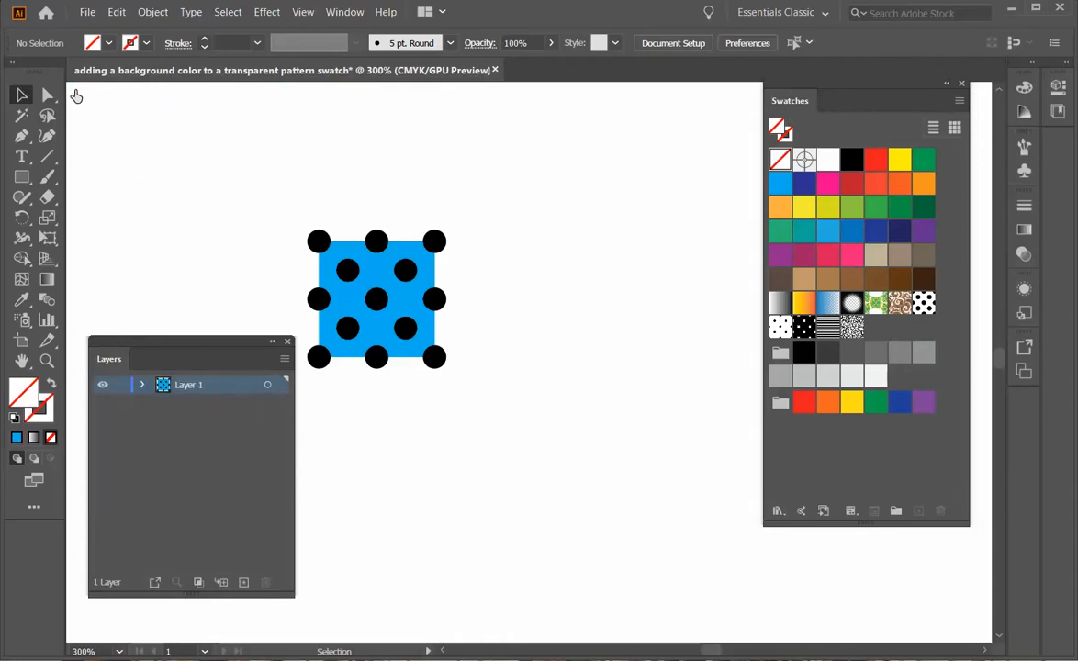
left_click_drag(200, 343, 563, 472)
left_click_drag(196, 163, 478, 403)
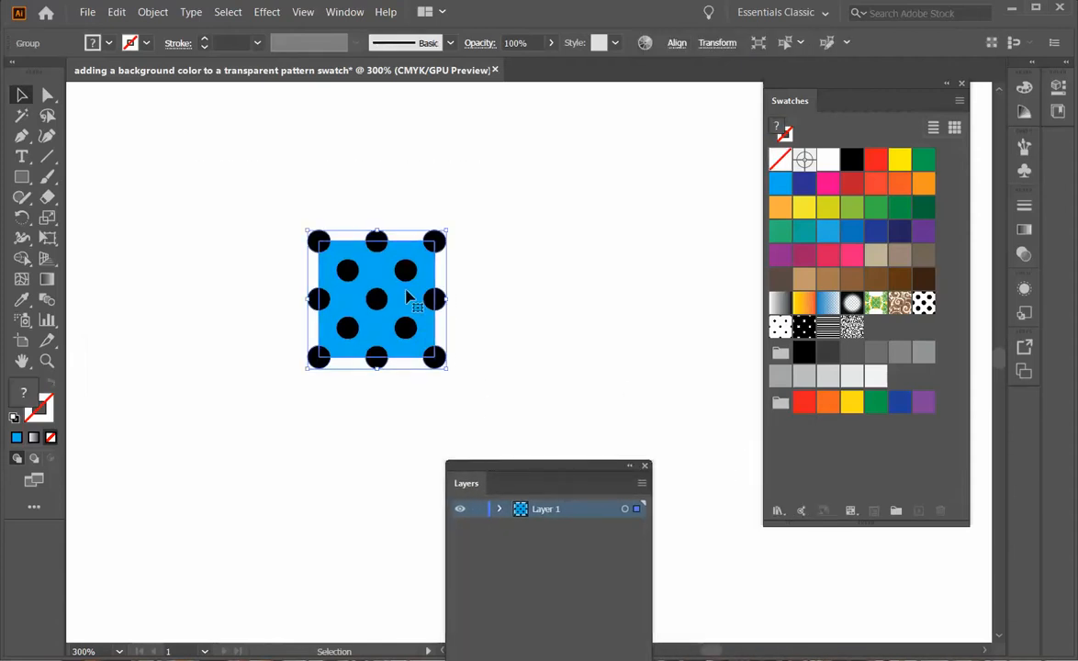
left_click_drag(414, 294, 810, 303)
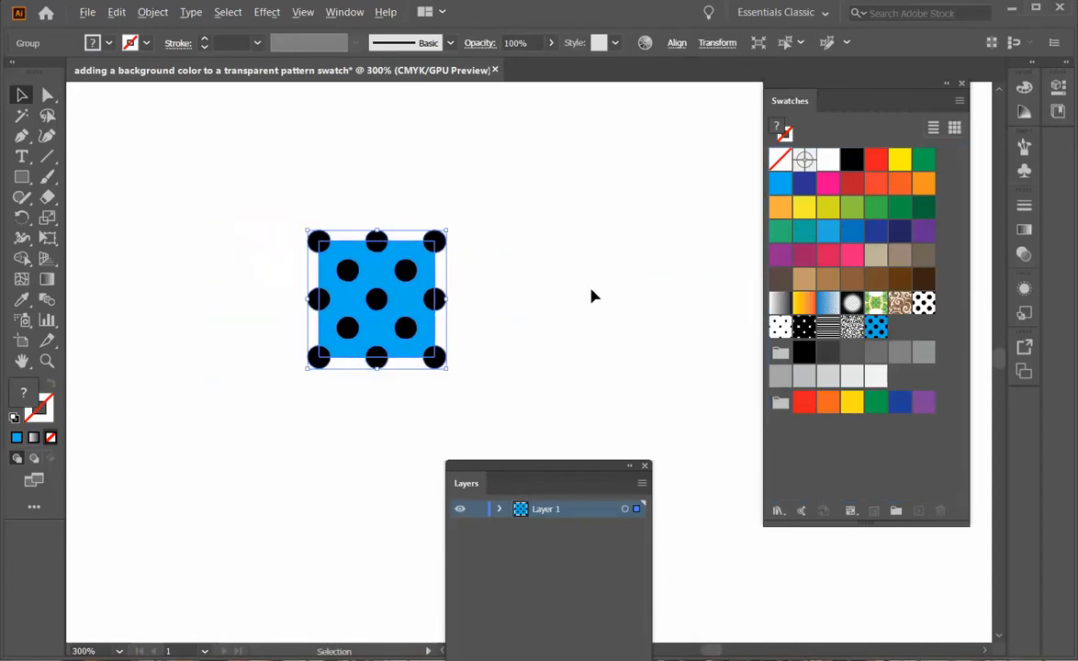
key("ctrl+1")
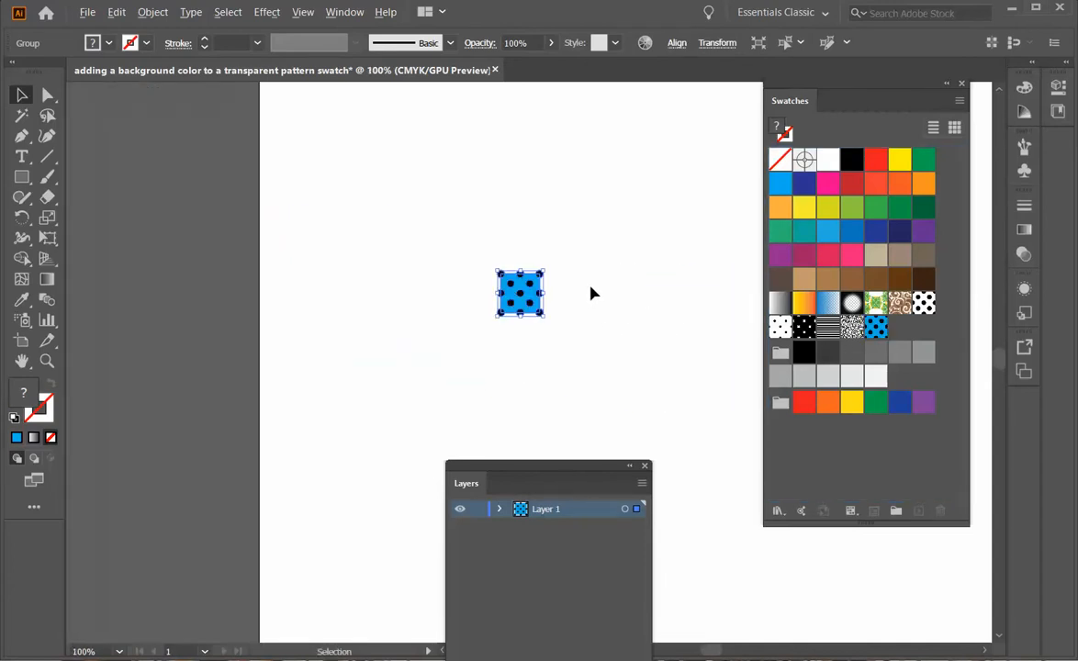
Draw a large rectangle on the artboard and fill it with the blue polka-dot swatch.
left_click_drag(625, 308, 408, 409)
left_click(21, 177)
left_click_drag(397, 111, 641, 414)
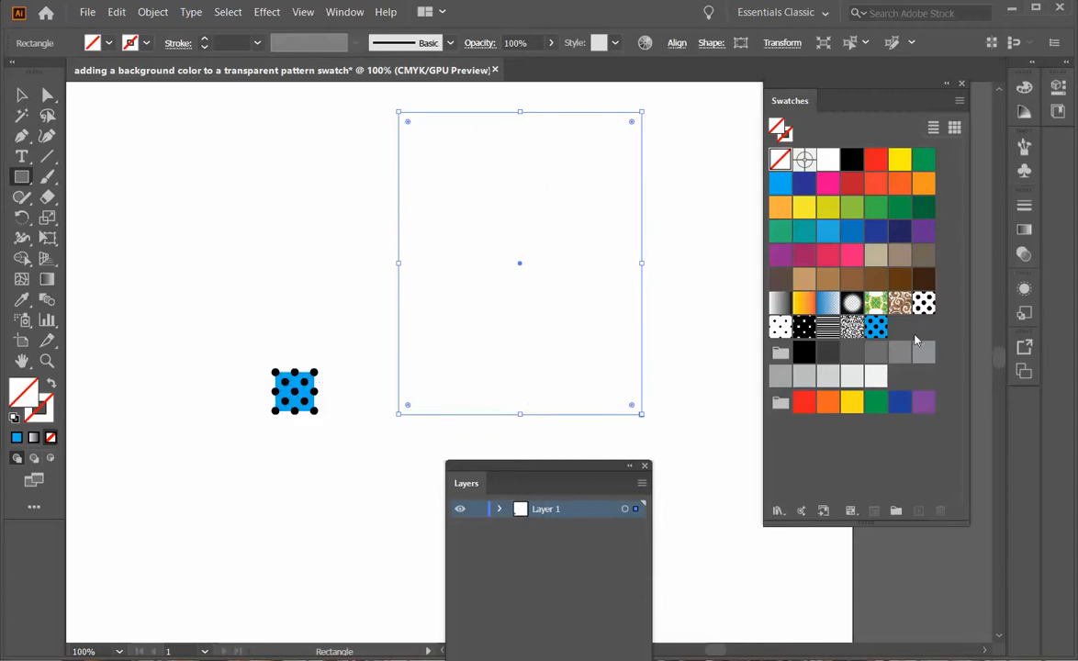
left_click(876, 331)
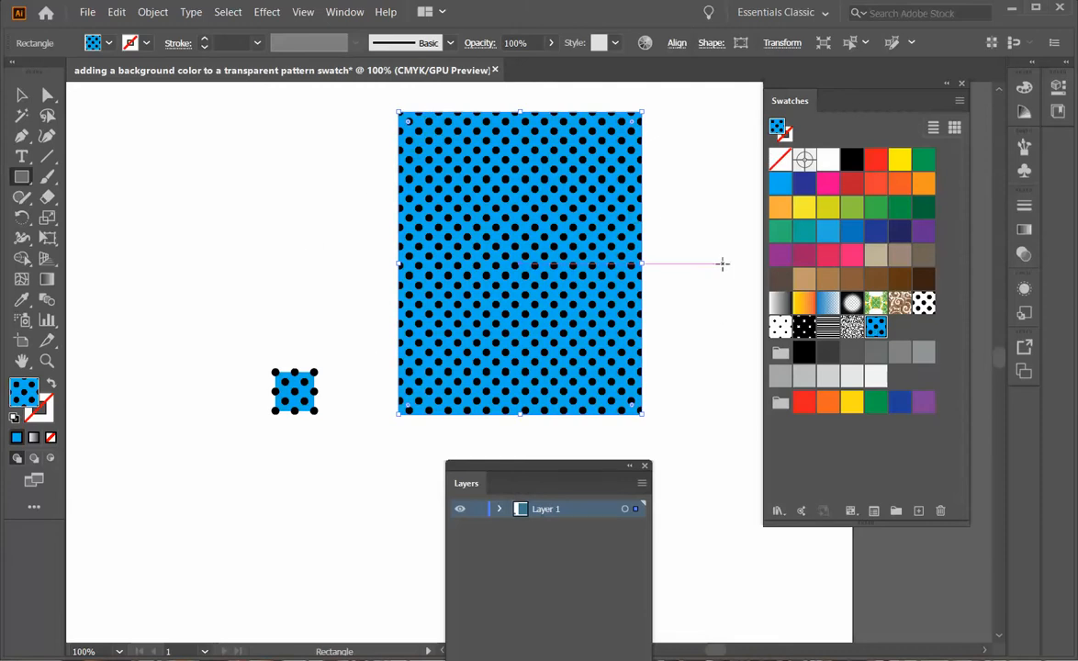
key("space")
left_click_drag(722, 264, 546, 293)
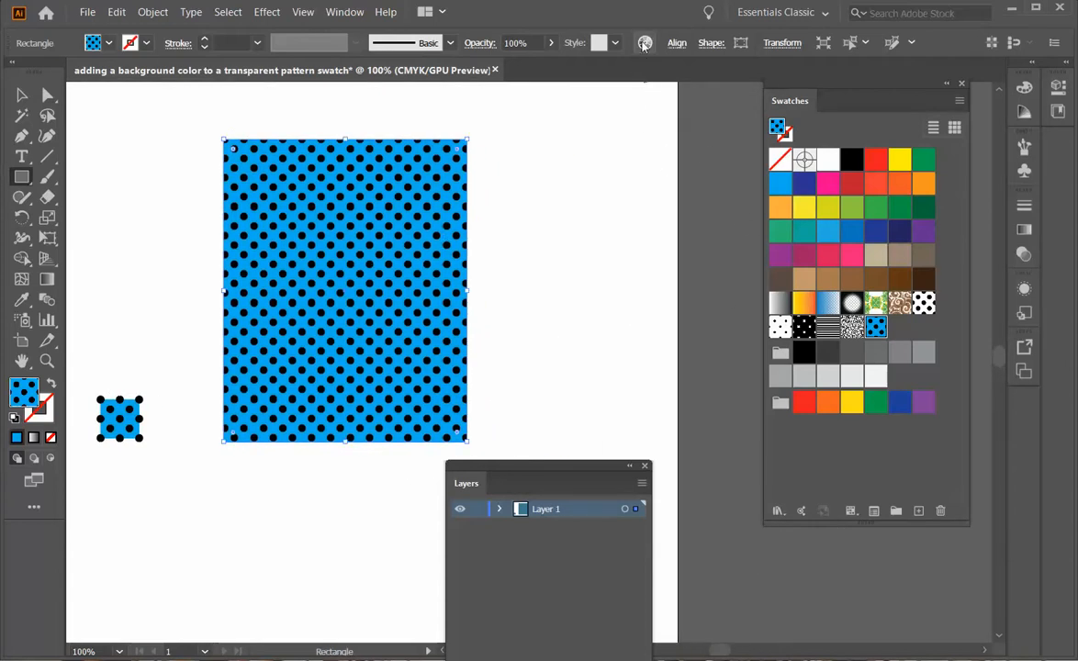
Use Recolor Artwork to replace the pattern's blue background with green 60CC86.
left_click(645, 44)
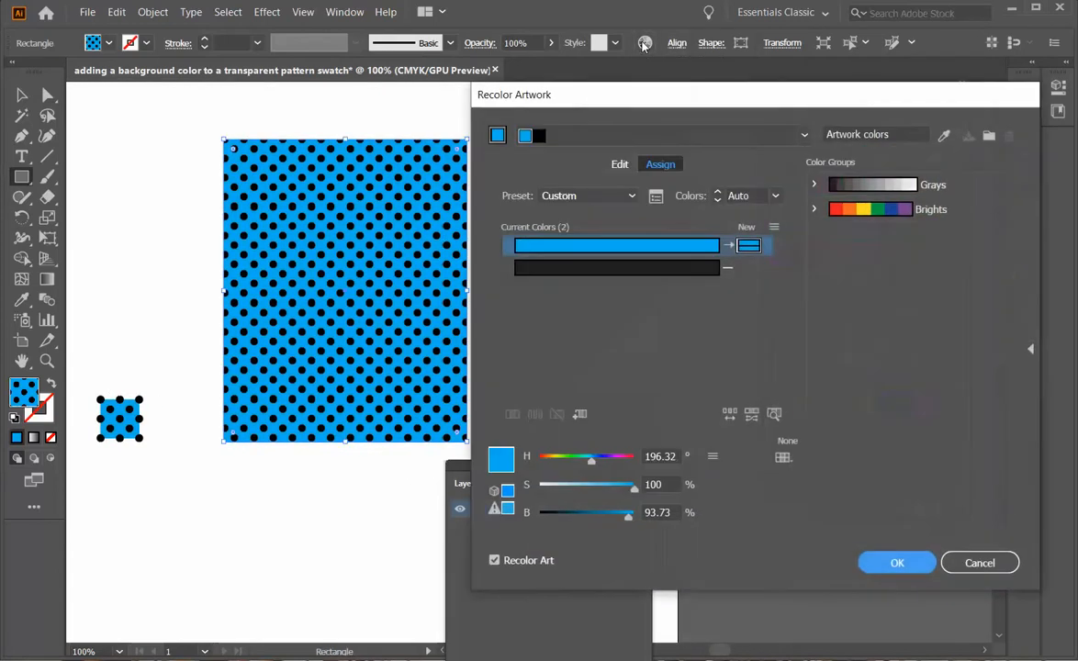
left_click_drag(626, 94, 513, 83)
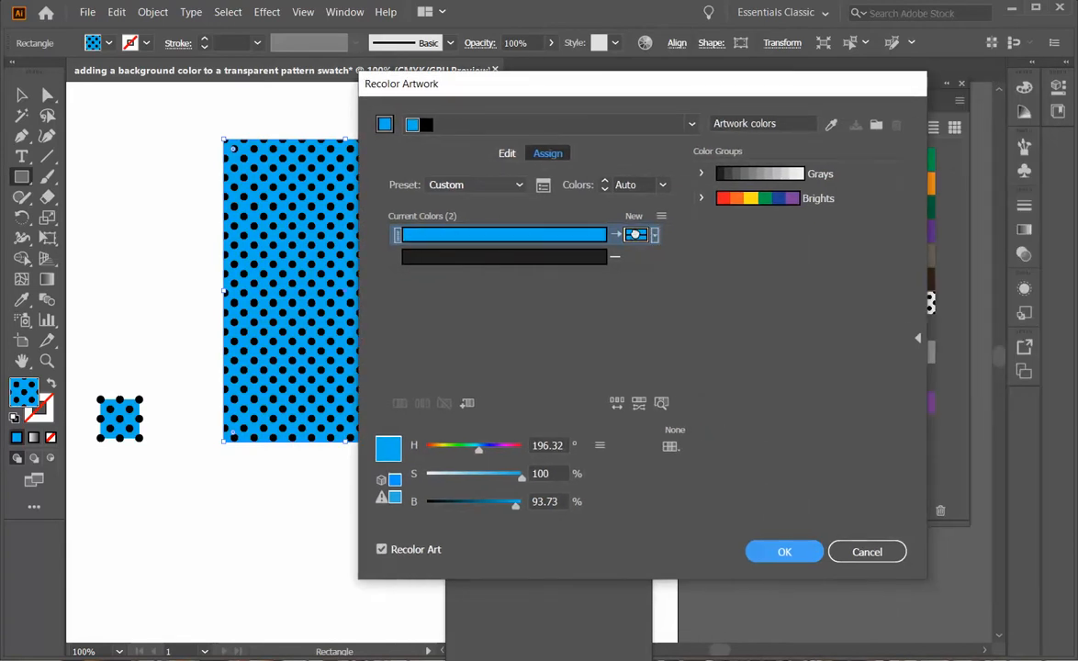
double_click(637, 236)
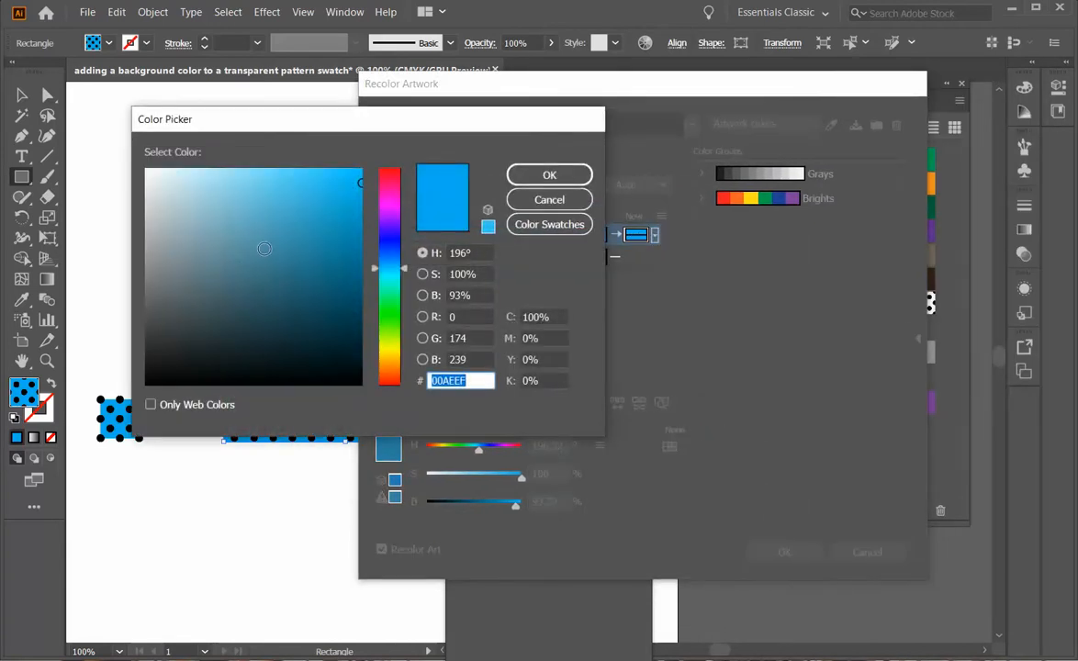
left_click(168, 274)
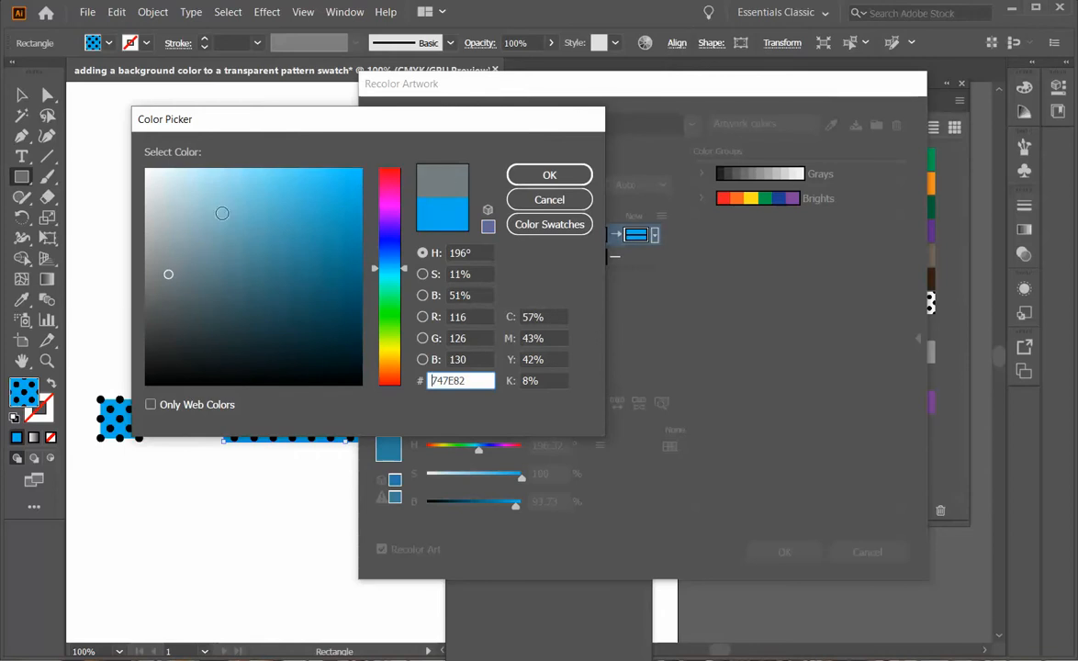
left_click(260, 211)
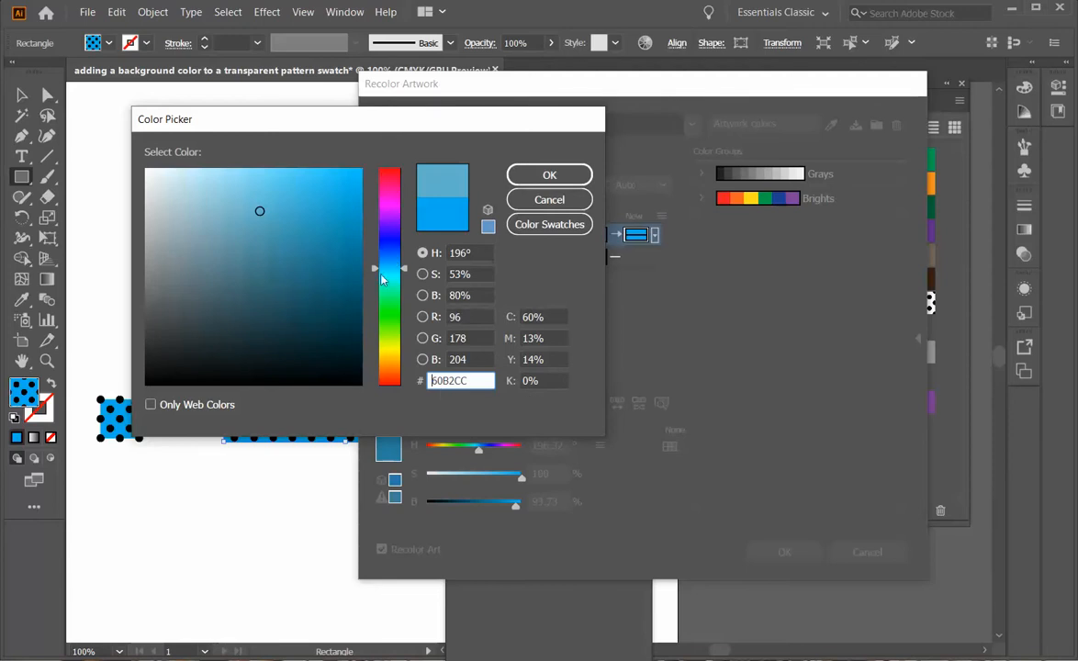
left_click(391, 301)
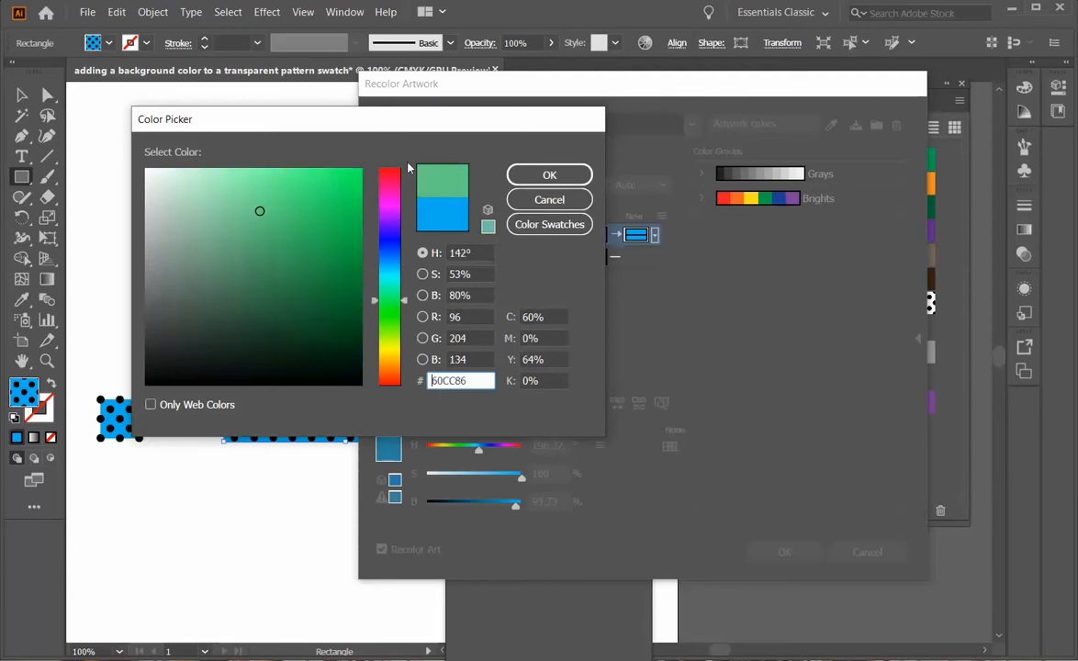
left_click(551, 175)
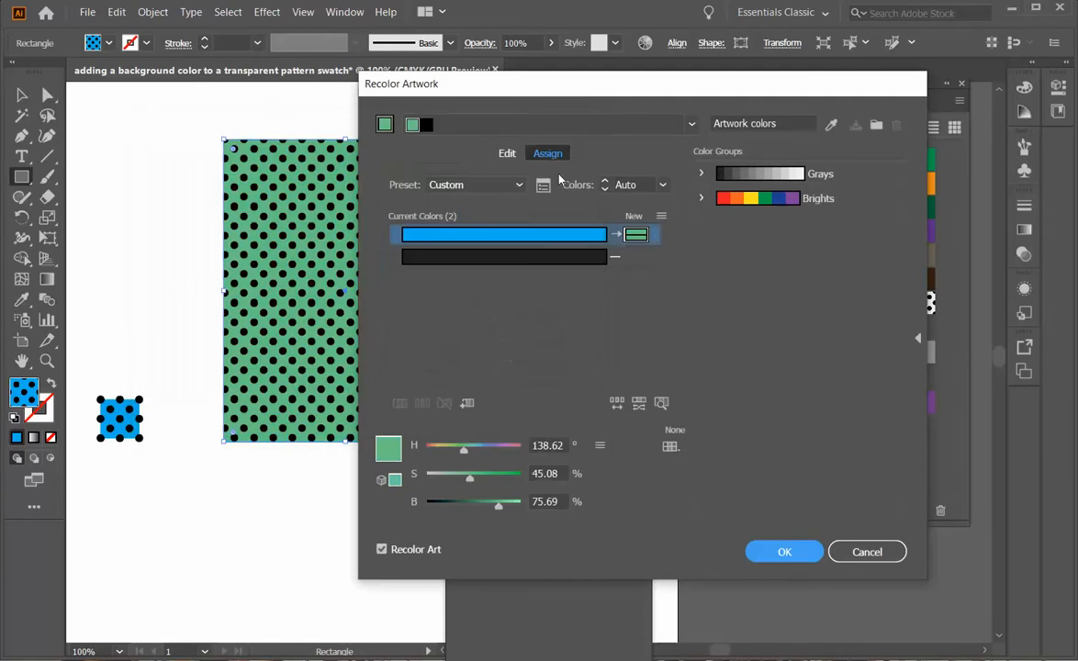
left_click(788, 552)
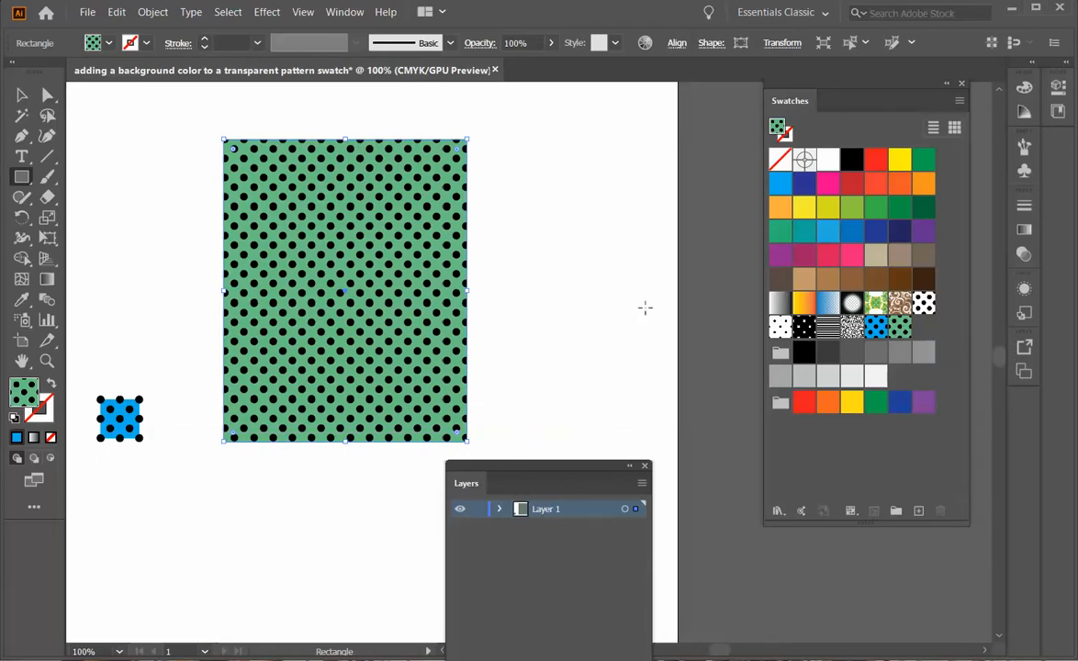
Recolor the green background to tan CCA362 in Recolor Artwork, then return to the Selection tool.
left_click(646, 44)
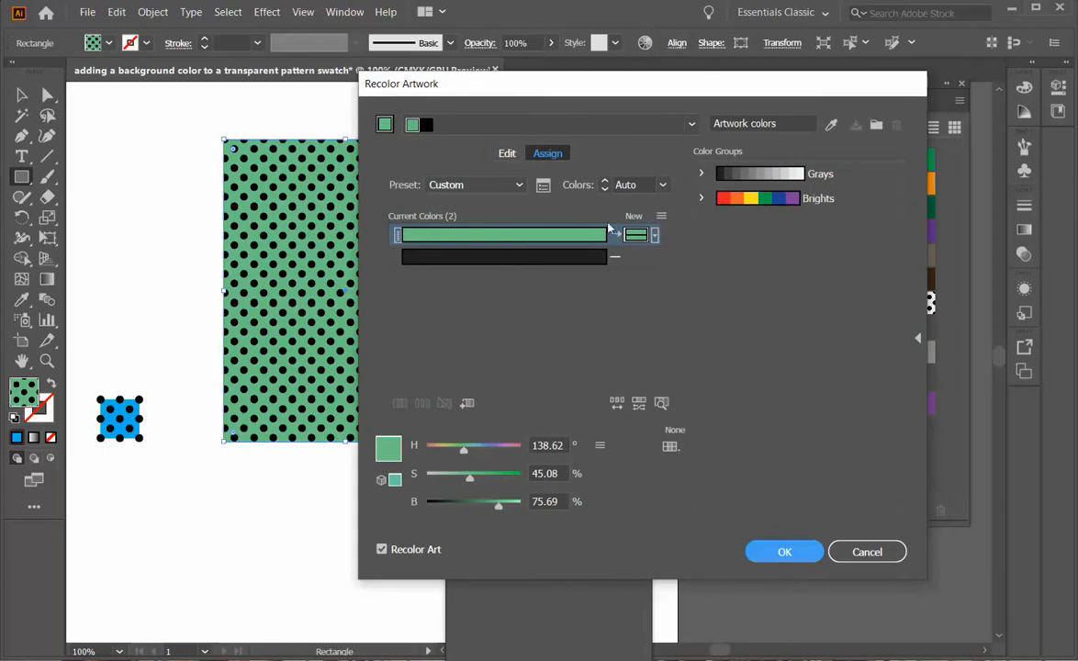
double_click(640, 234)
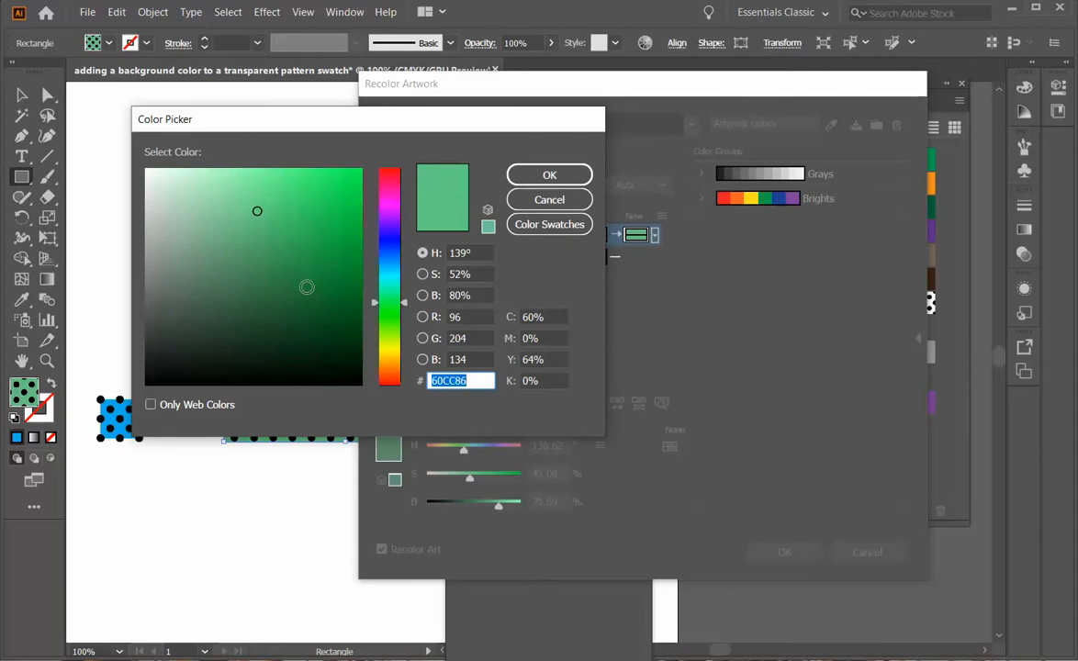
left_click(372, 363)
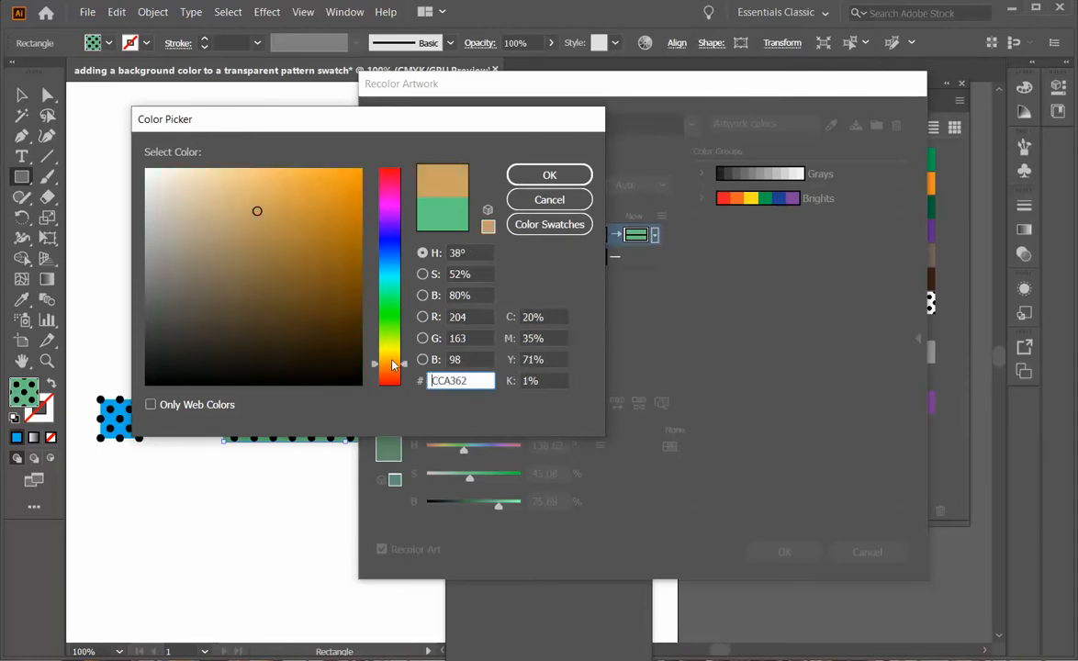
left_click(540, 177)
left_click(779, 551)
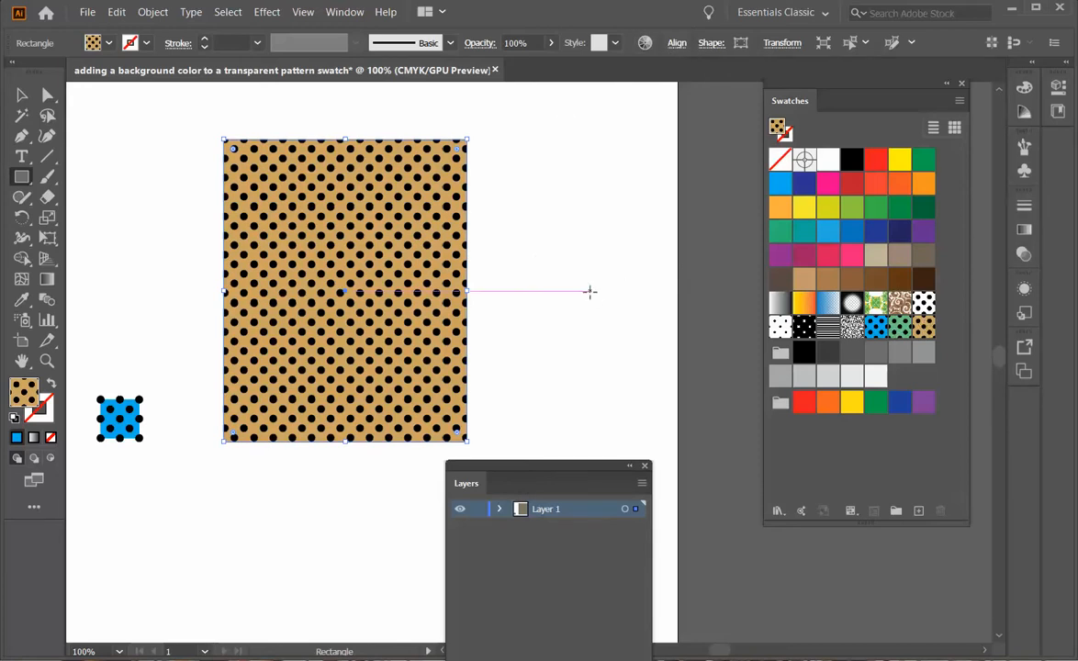
left_click(20, 93)
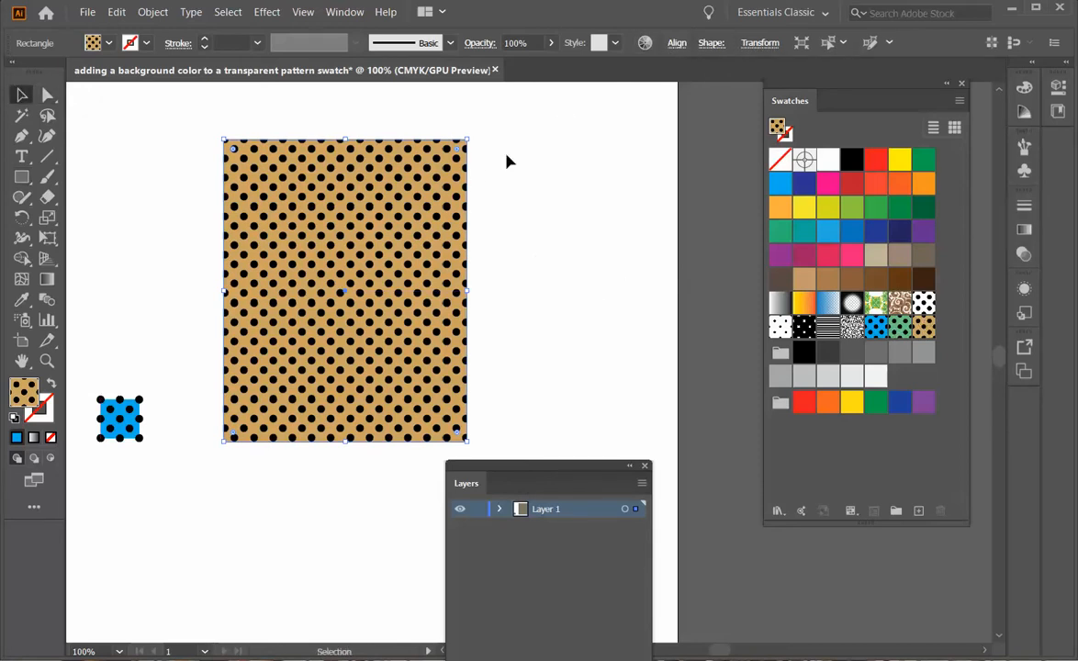
Place a copy of the tan polka-dot tile on the artboard and scale it up.
left_click(602, 169)
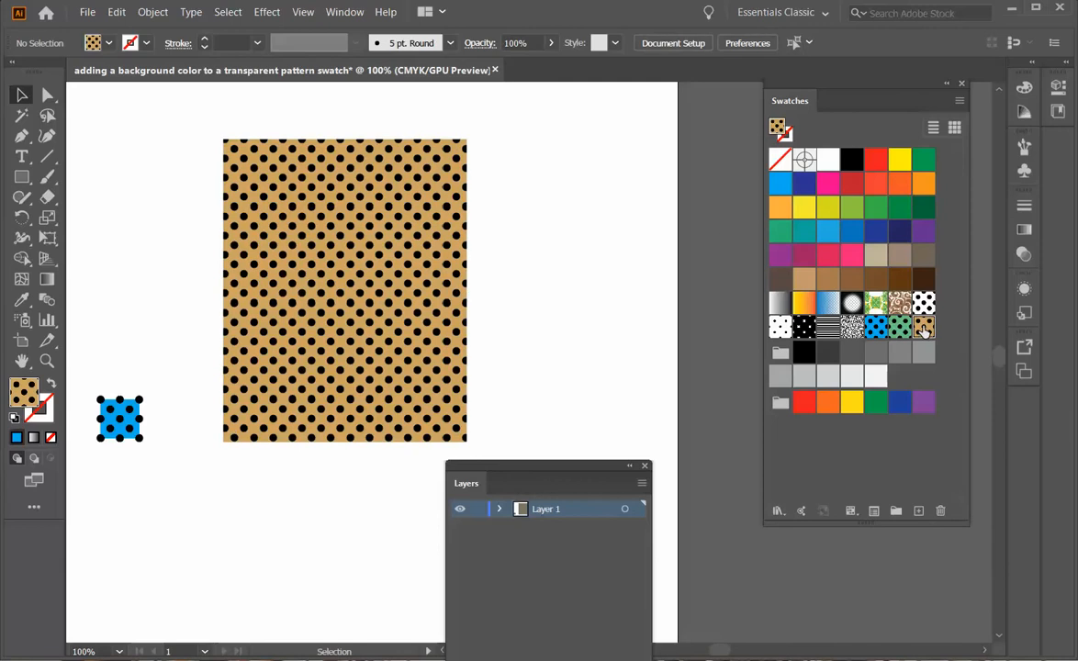
left_click_drag(577, 327, 556, 276)
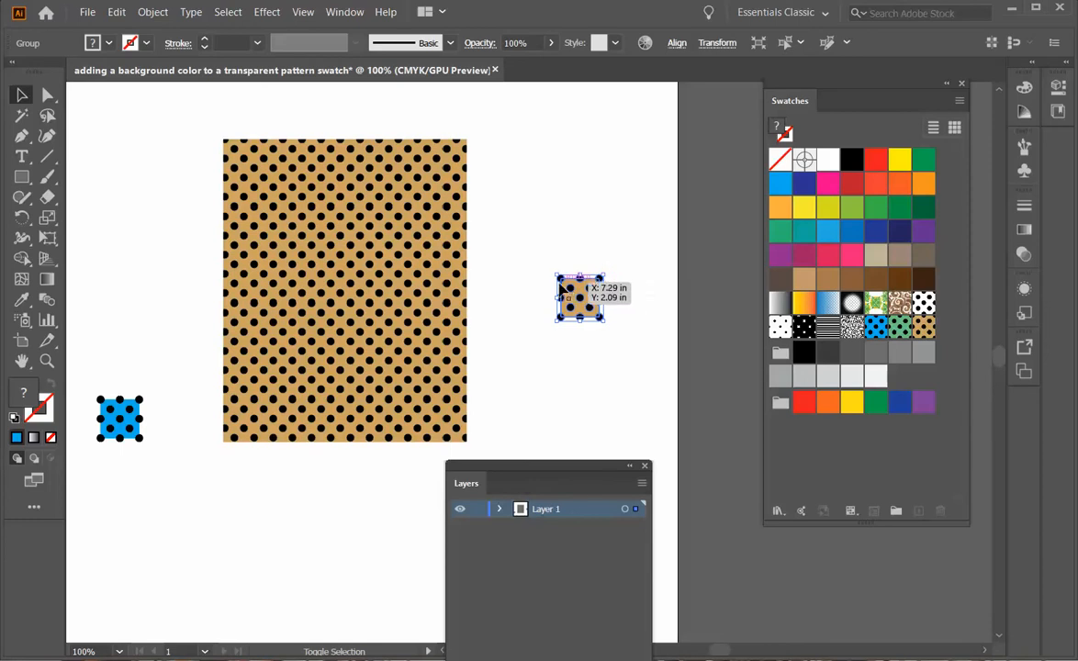
left_click_drag(558, 275, 502, 222)
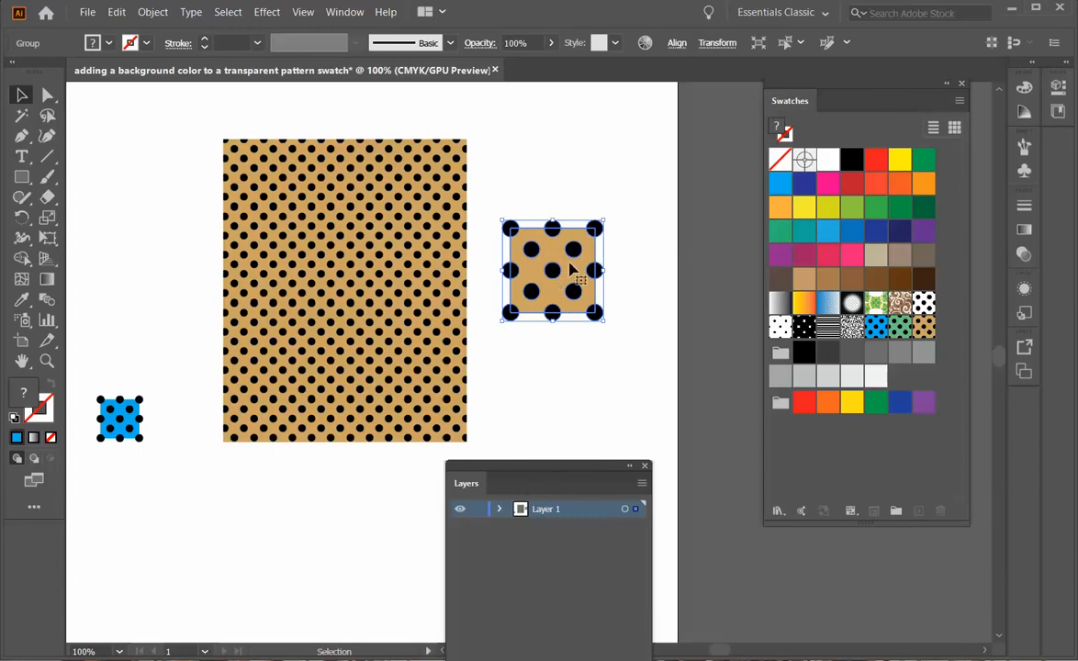
Save the enlarged tile as a new swatch and fill the large rectangle with it.
left_click_drag(555, 257, 907, 380)
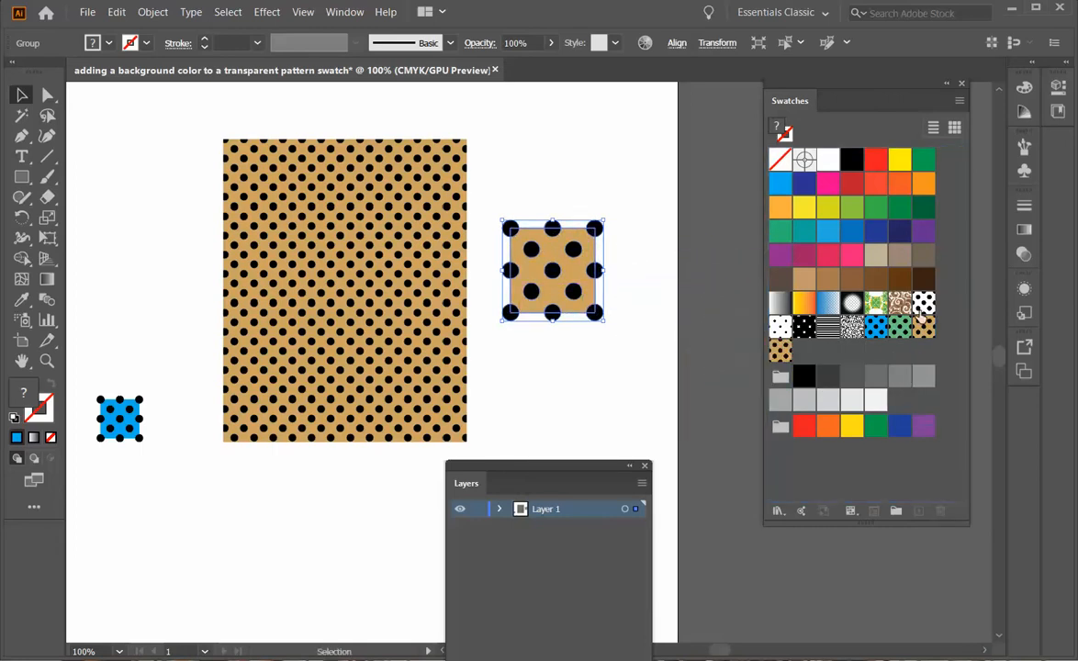
left_click(376, 284)
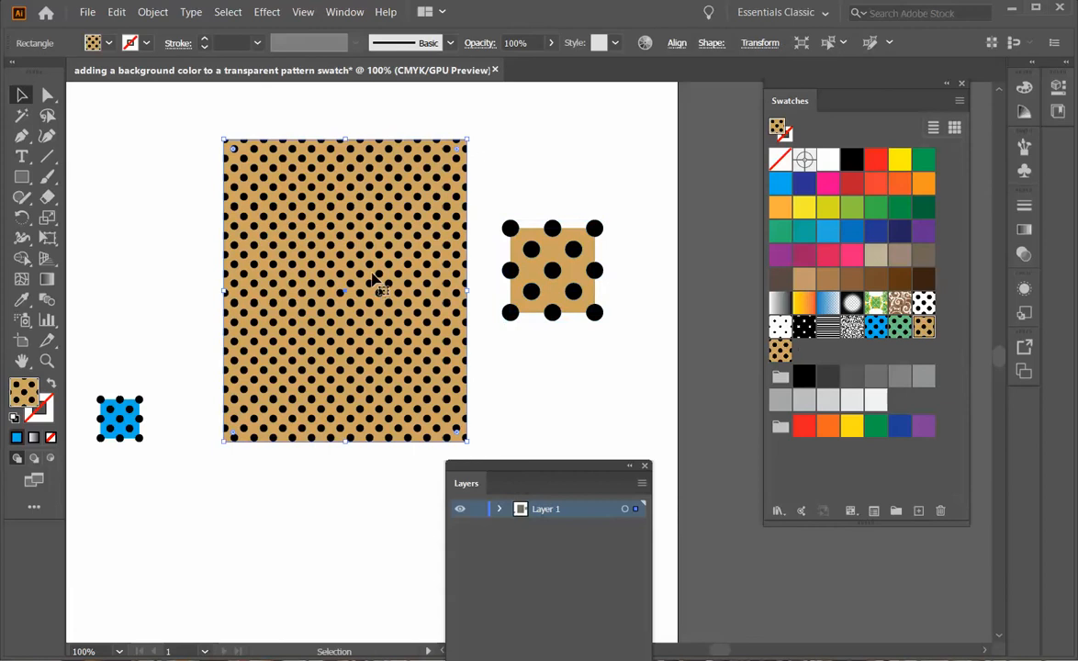
left_click(779, 350)
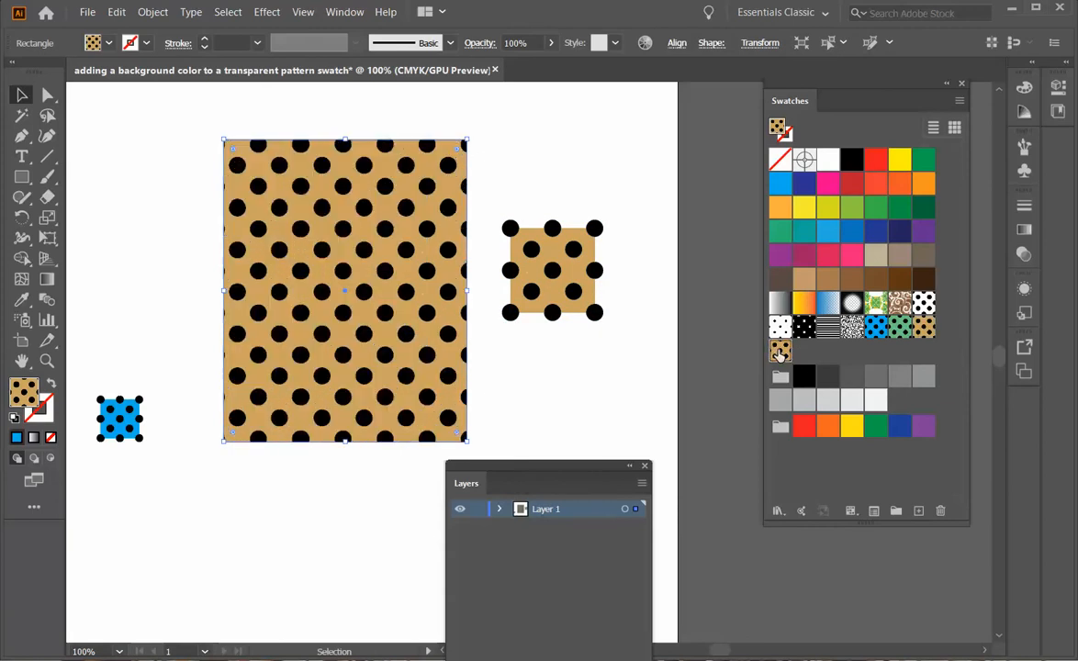